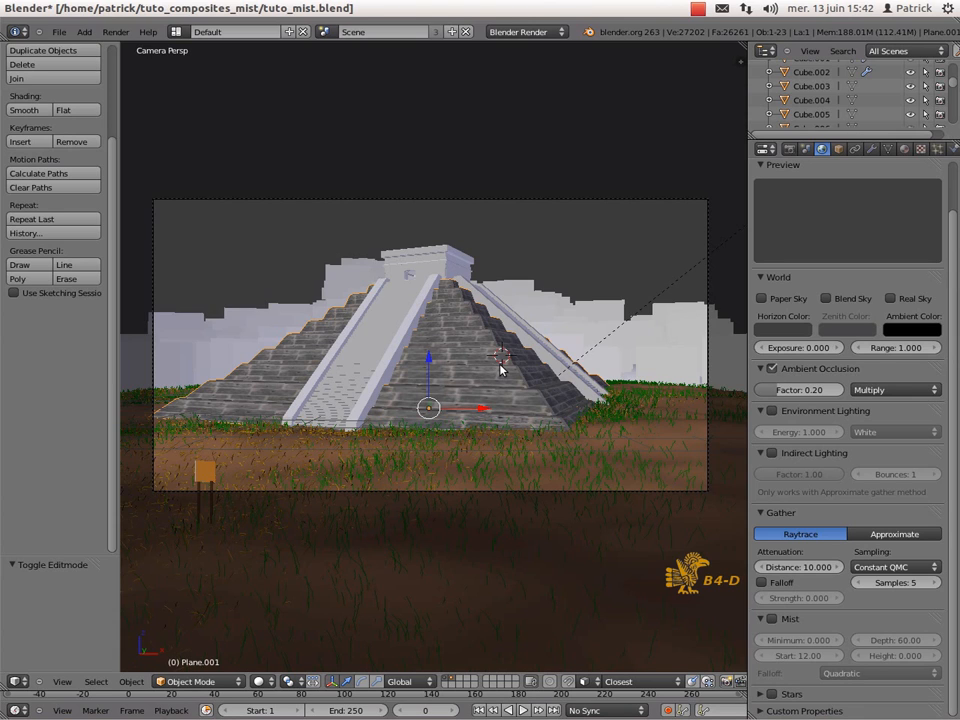
Render the pyramid scene with its background trees and return to the 3D view
key("F12")
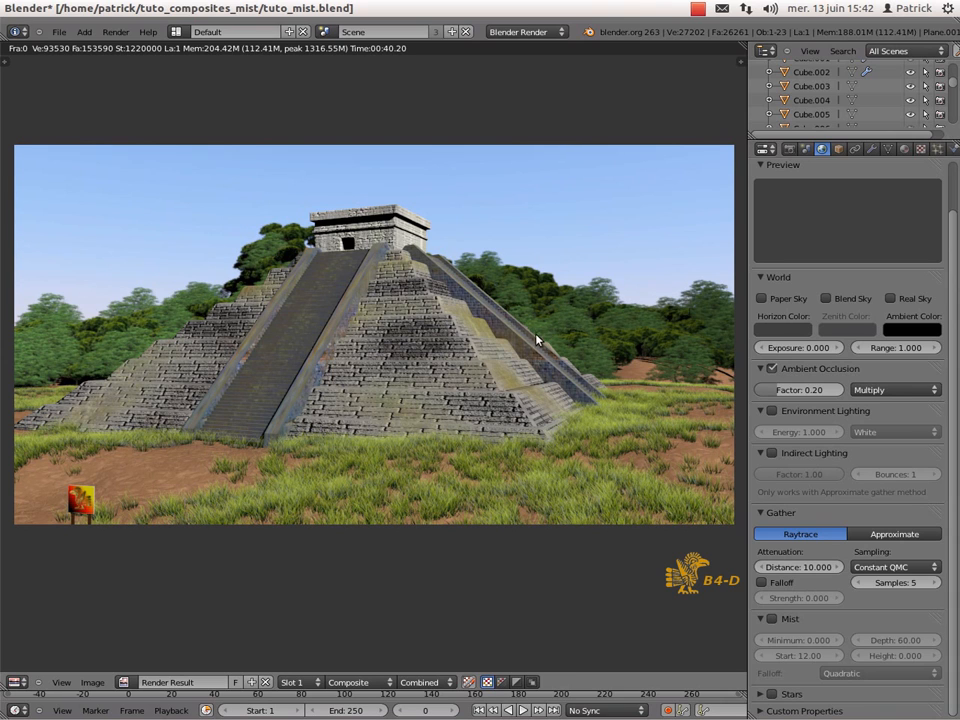
key("Escape")
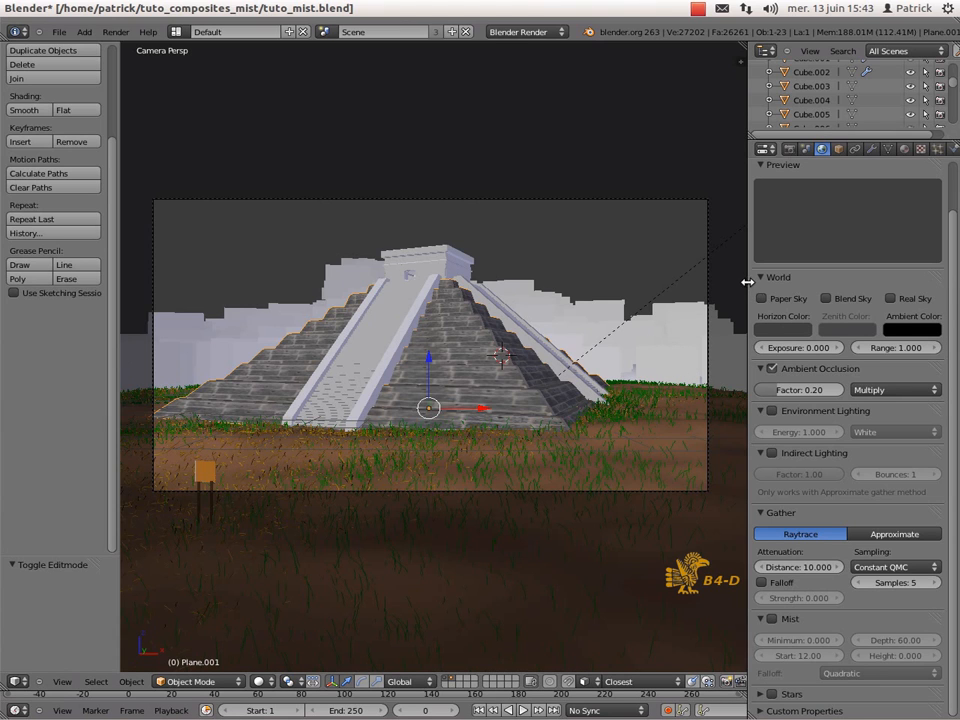
Disable the two tree particle systems on the background terrain for viewport and render, and render the scene without trees
left_click_drag(748, 280, 711, 282)
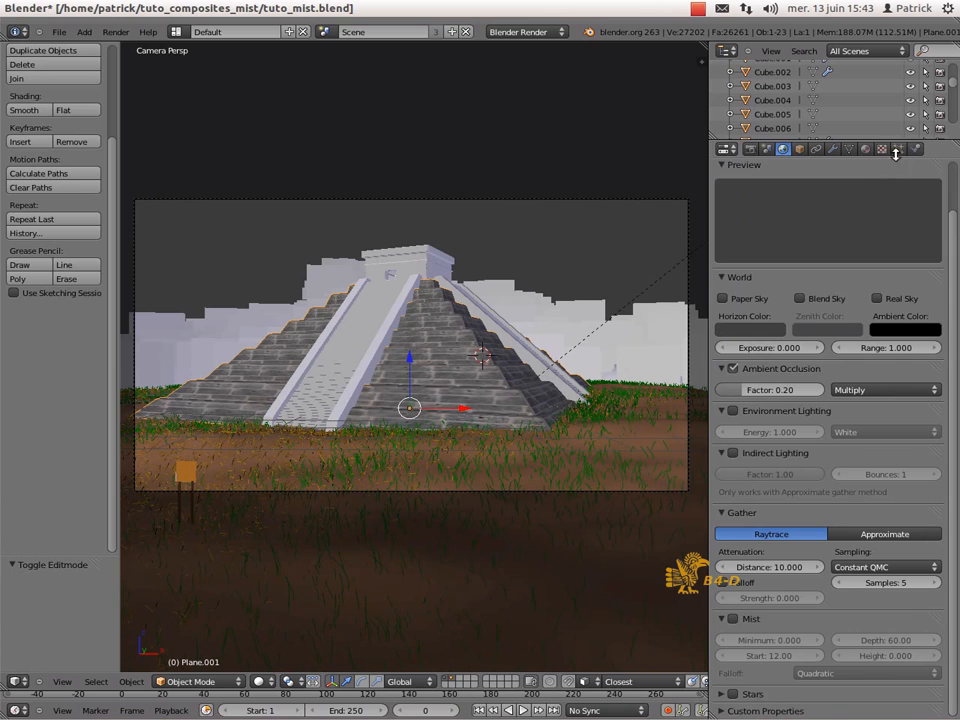
left_click(896, 150)
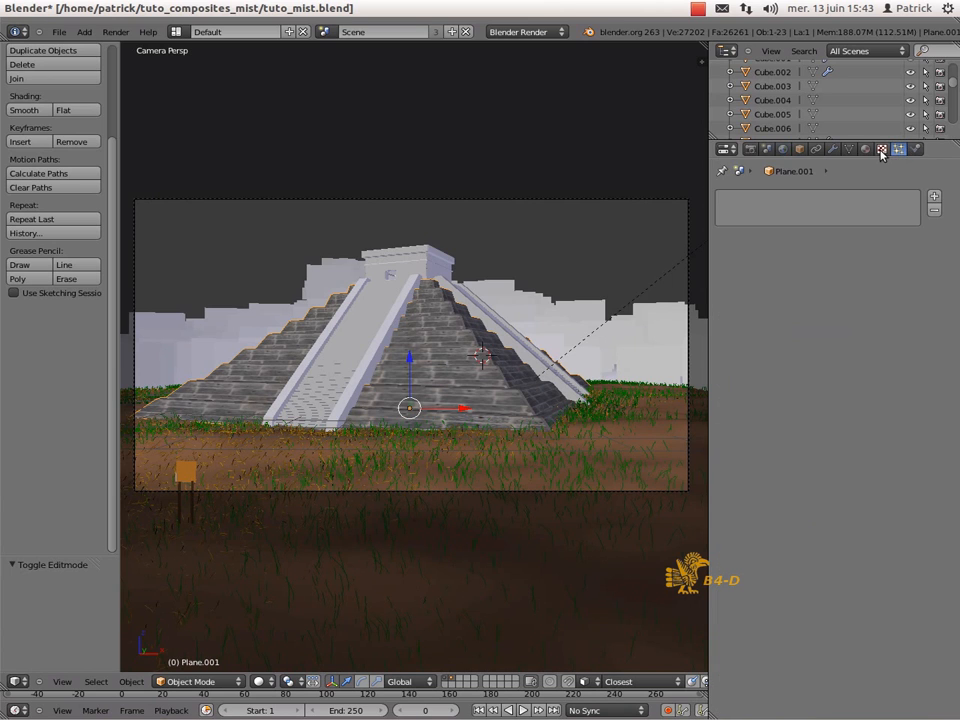
right_click(654, 347)
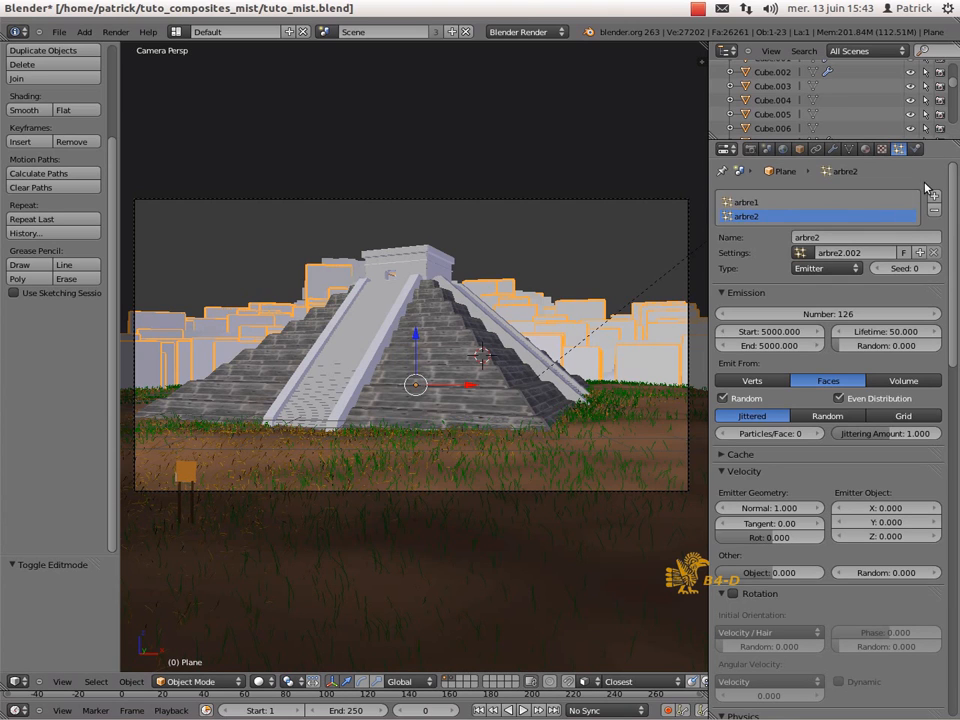
left_click(832, 149)
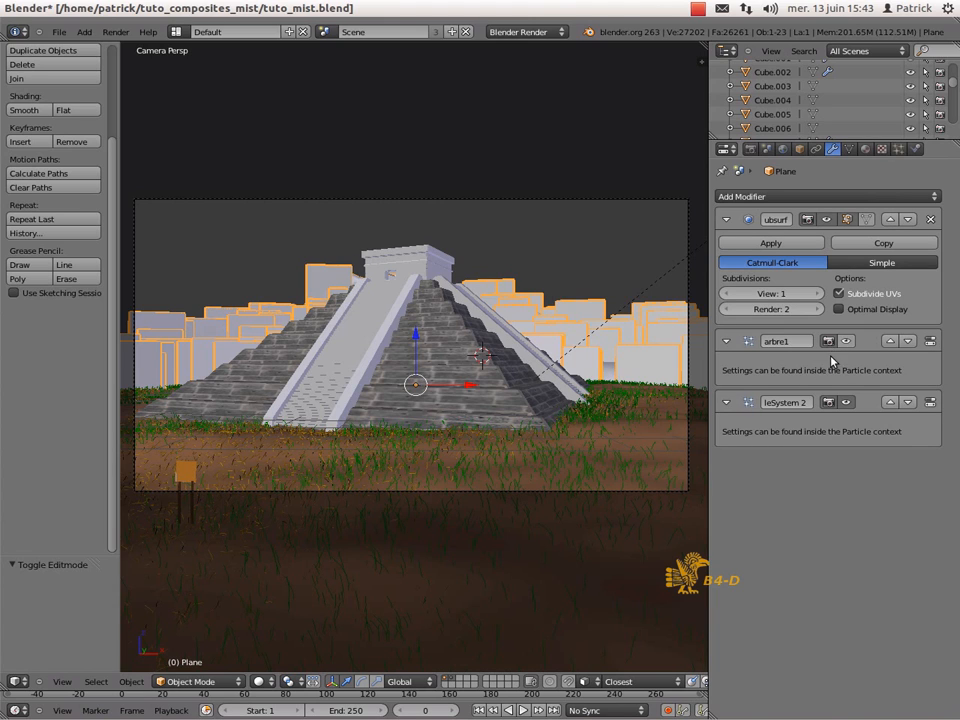
left_click(845, 402)
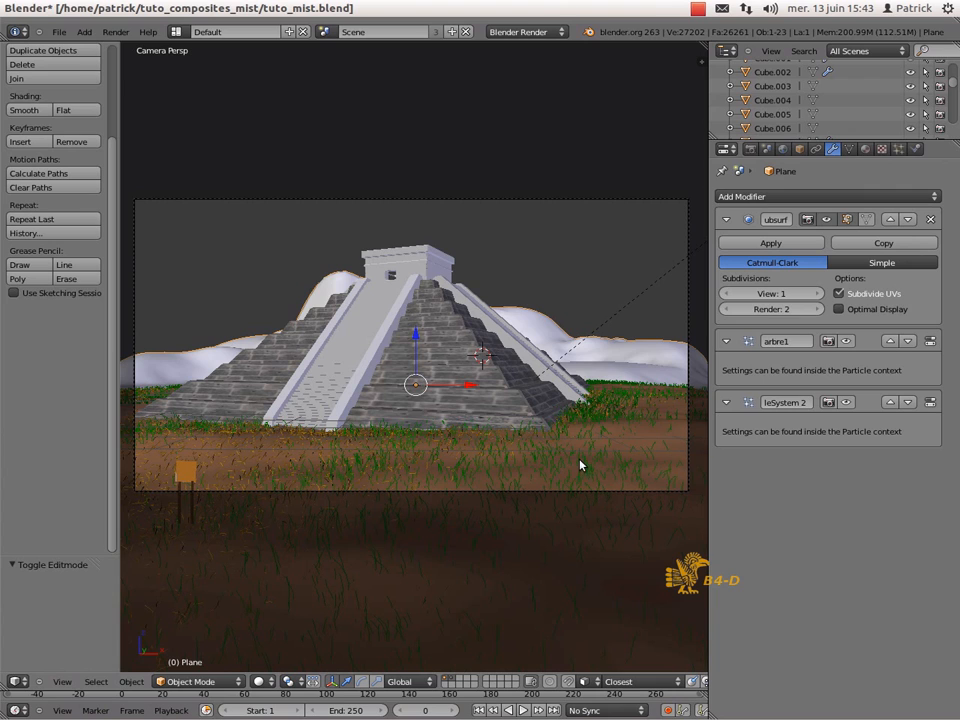
key("F12")
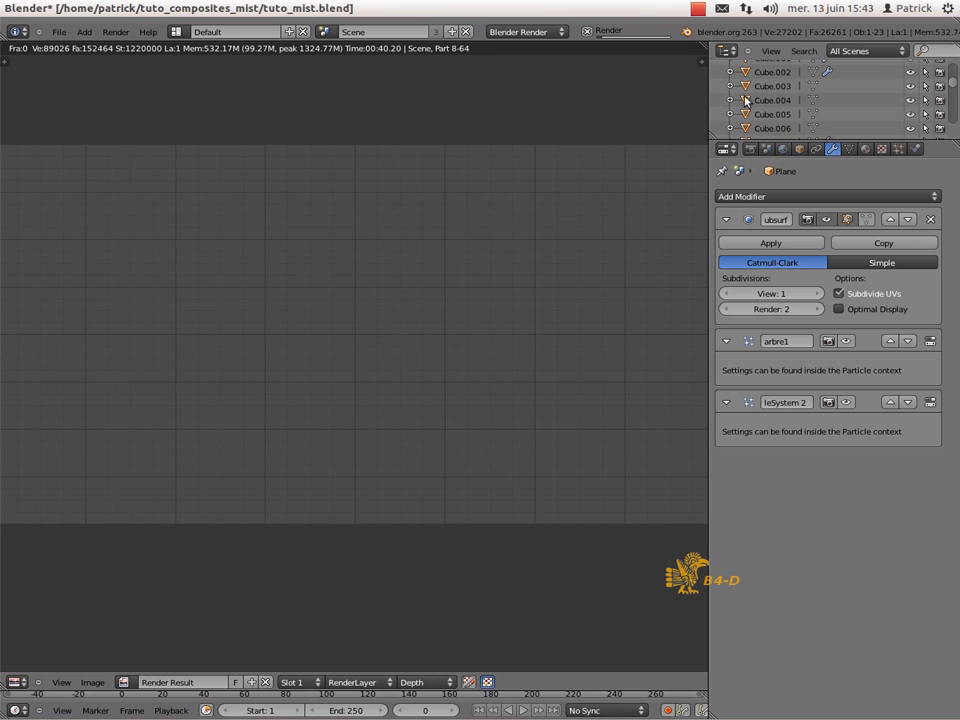
left_click(698, 9)
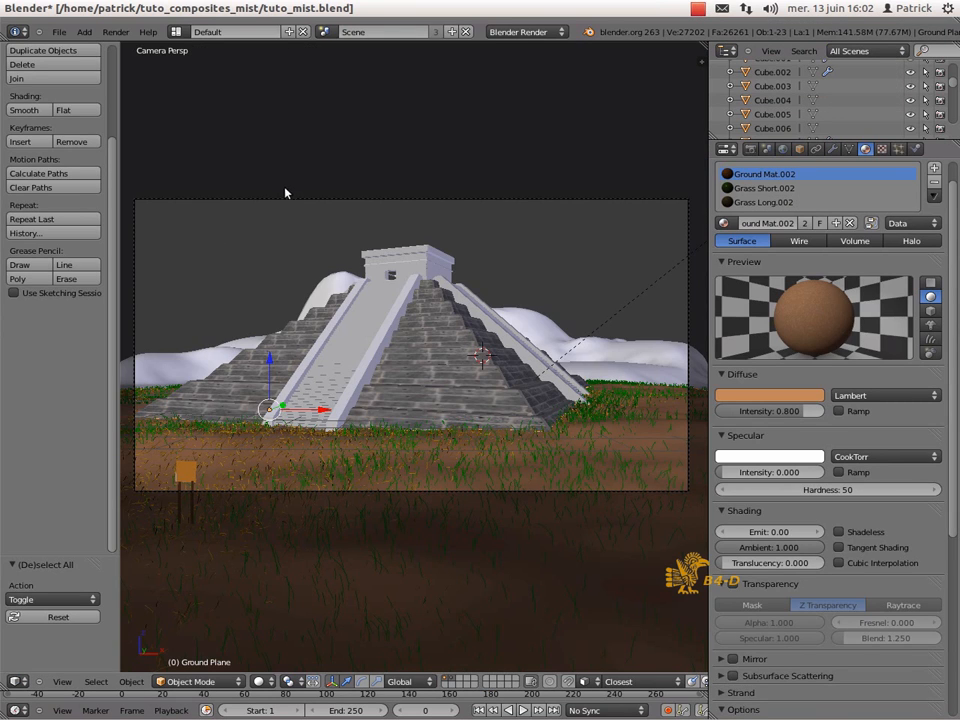
Show the mist limits for the camera and enable Mist in the world settings
right_click(557, 205)
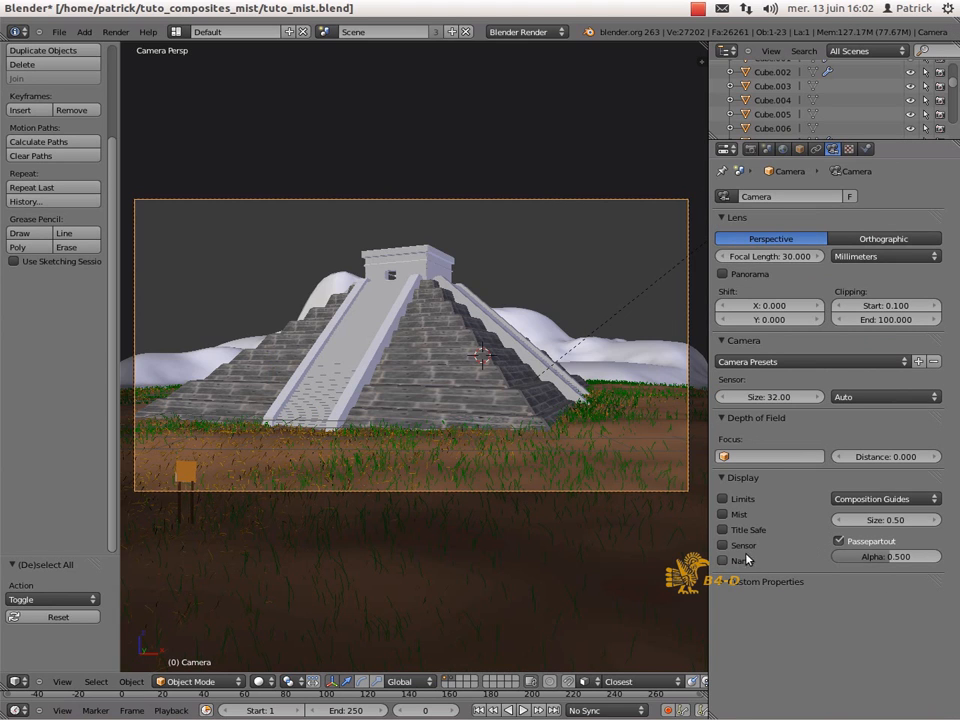
left_click(724, 515)
left_click(785, 150)
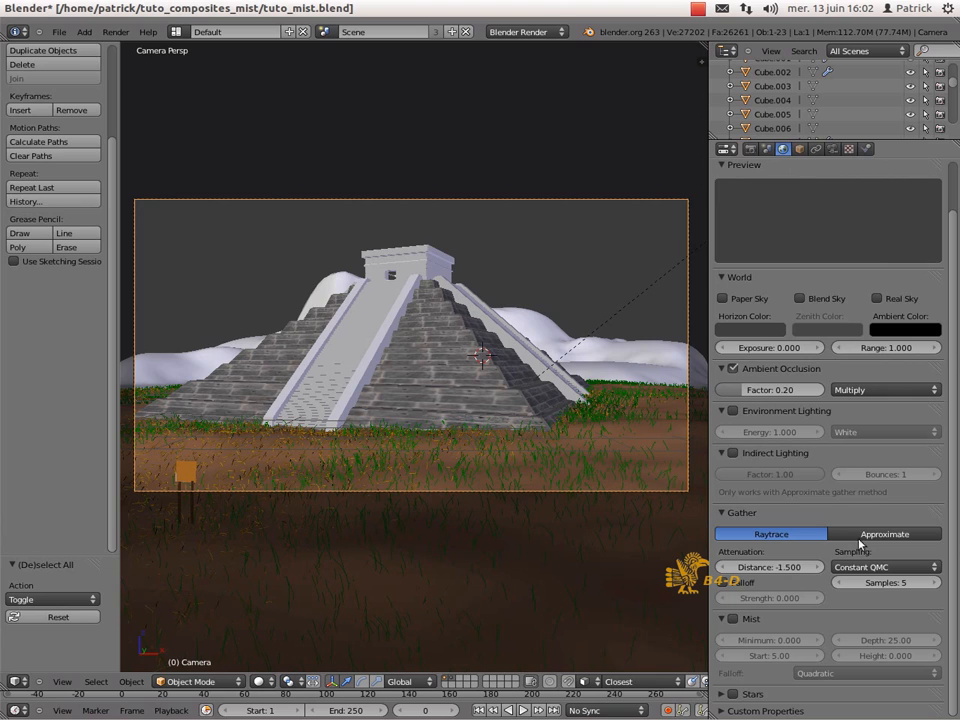
left_click(734, 620)
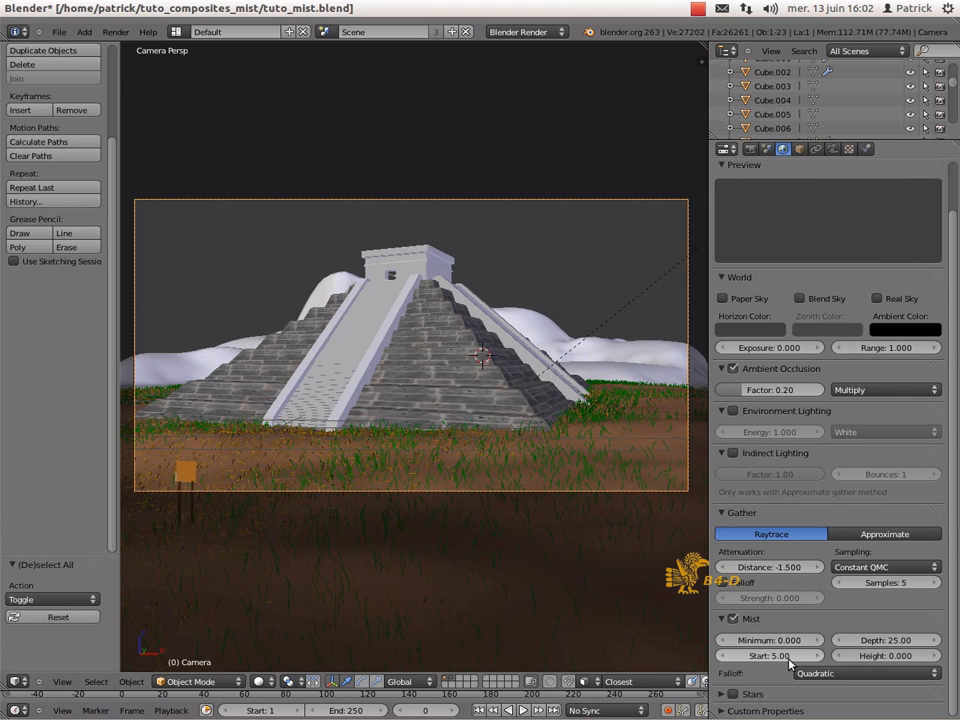
Set the world mist's Start to 7 and its Depth to 40, checking the limits outside the camera view
key("KP_0")
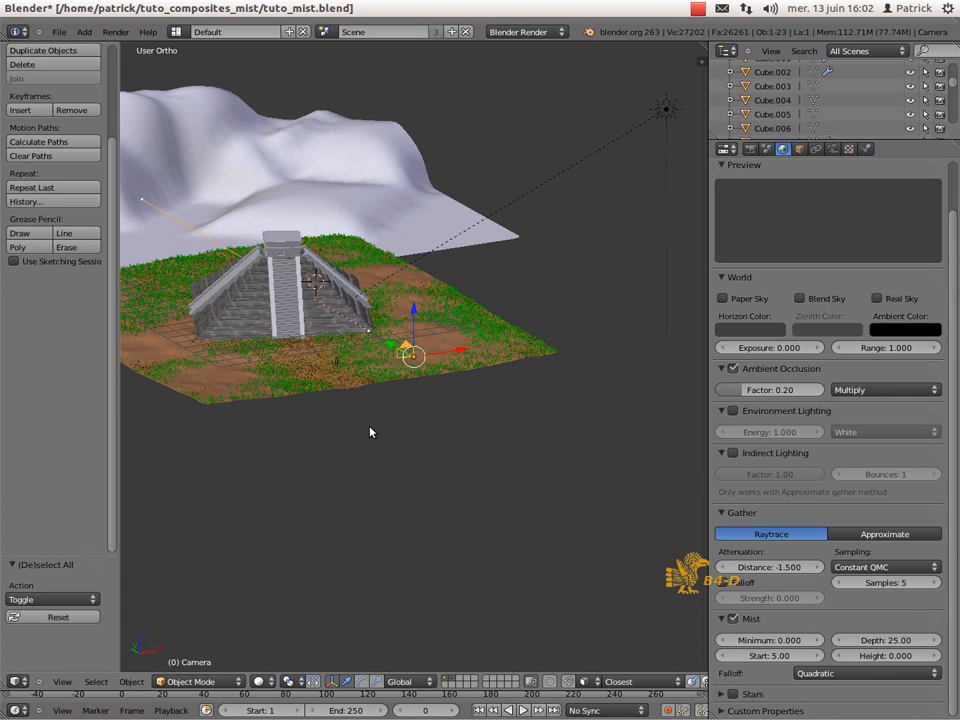
middle_click_drag(370, 432, 481, 484, "shift")
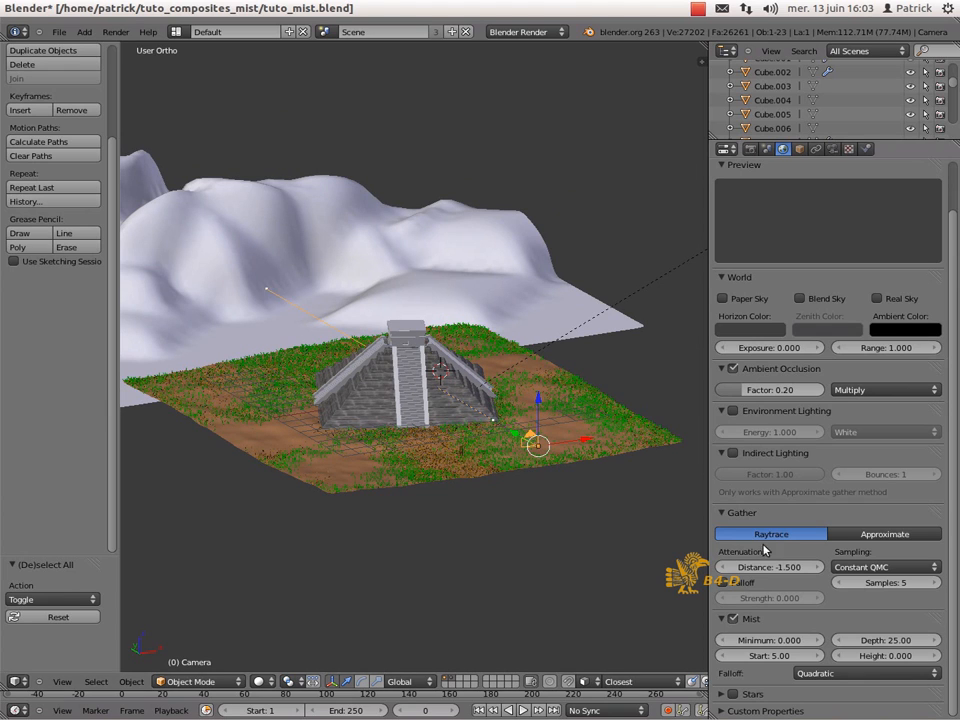
mouse_move(770, 656)
left_mouse_down()
mouse_move(782, 656)
mouse_move(770, 657)
left_mouse_up()
left_click(771, 656)
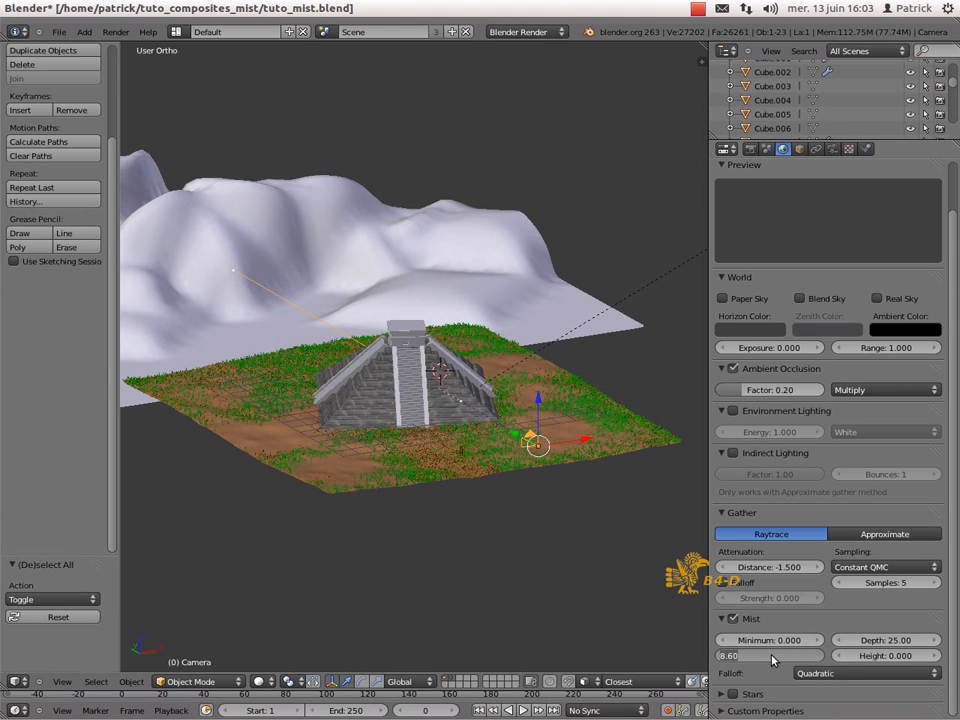
type("7")
key("Return")
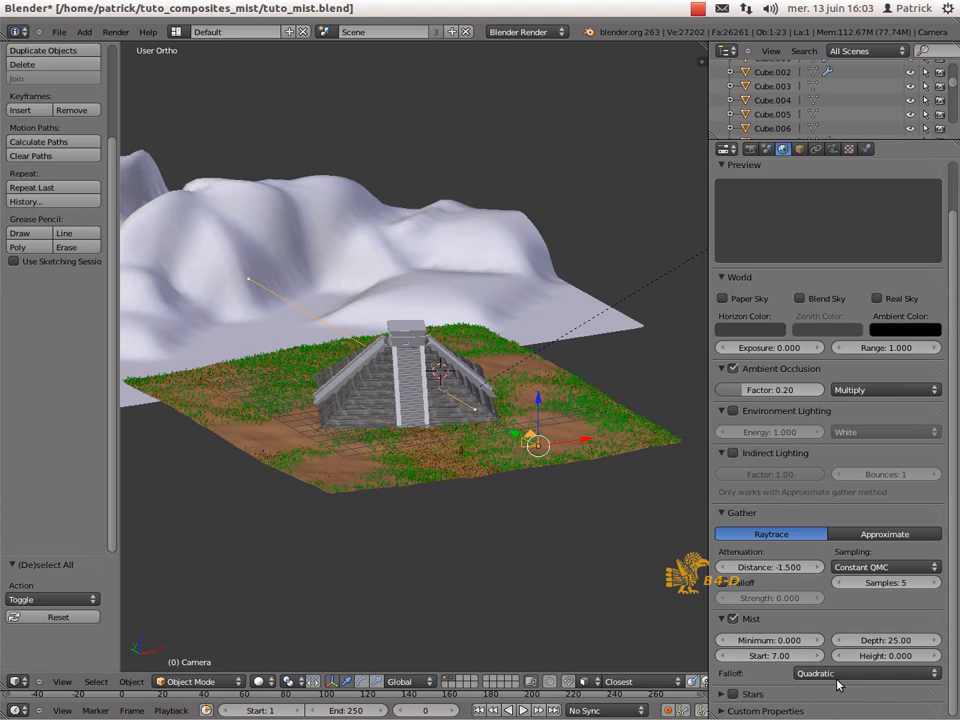
left_click(881, 643)
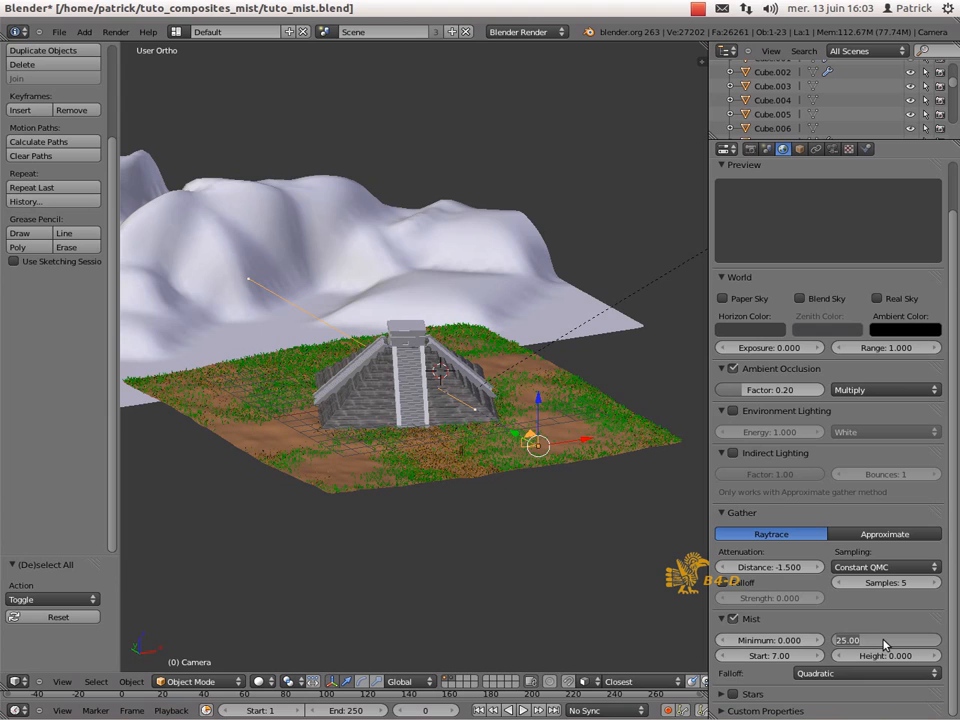
type("40")
key("Return")
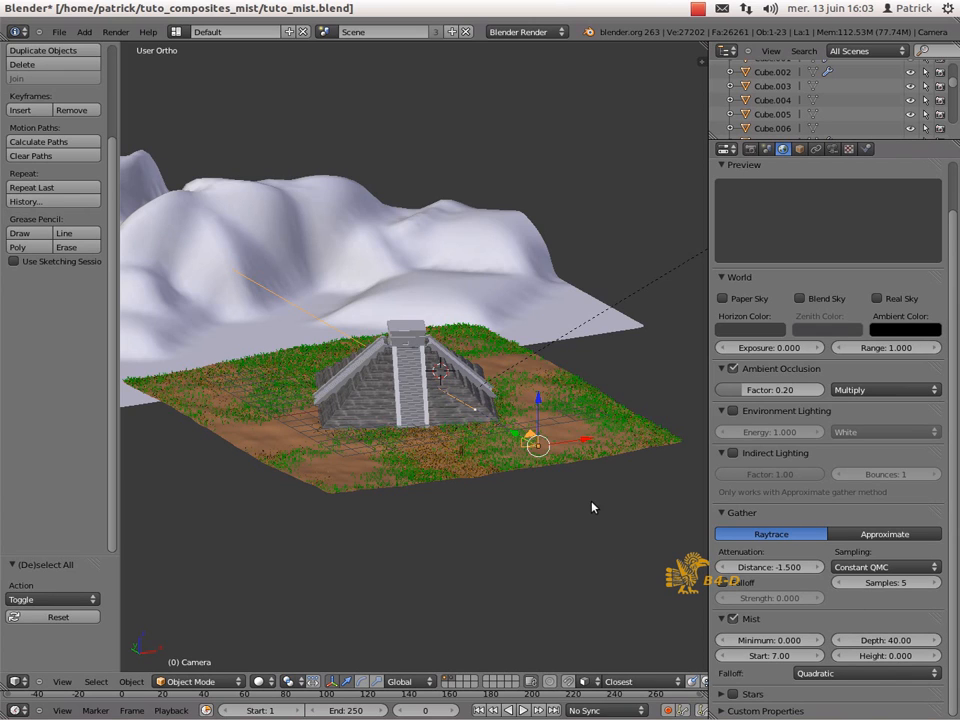
Render the camera view with the world mist and turn the Mist option off
key("KP_0")
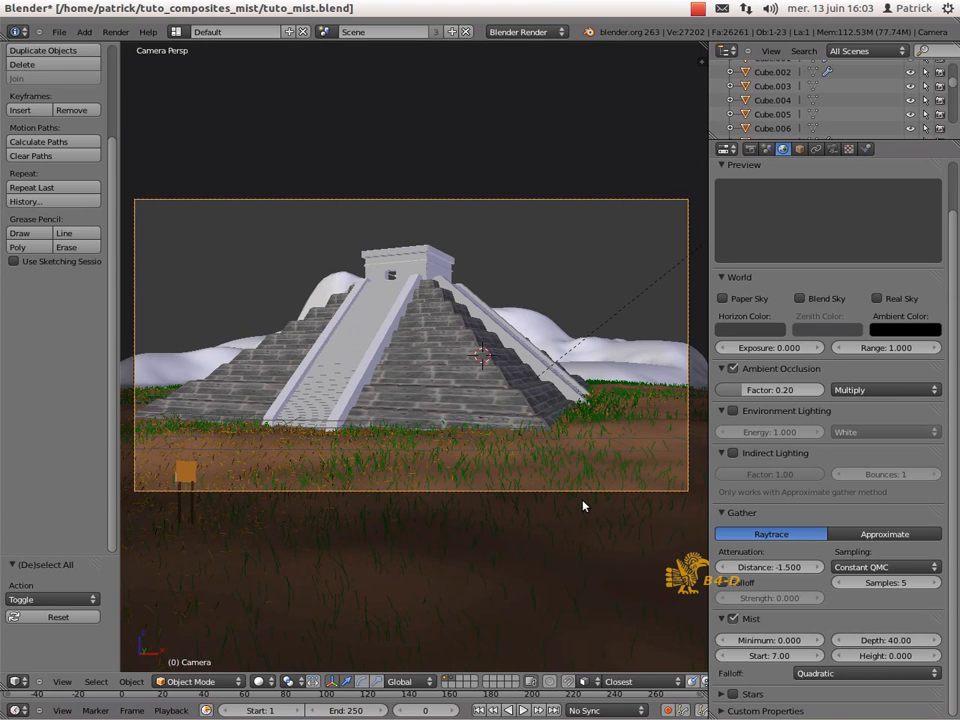
key("F12")
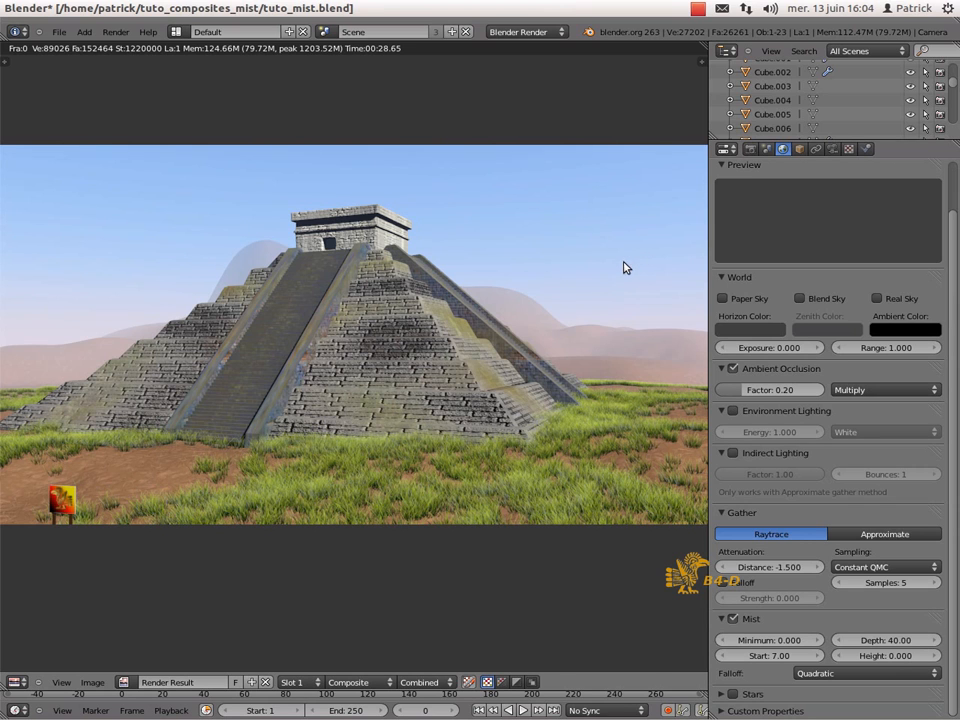
key("Escape")
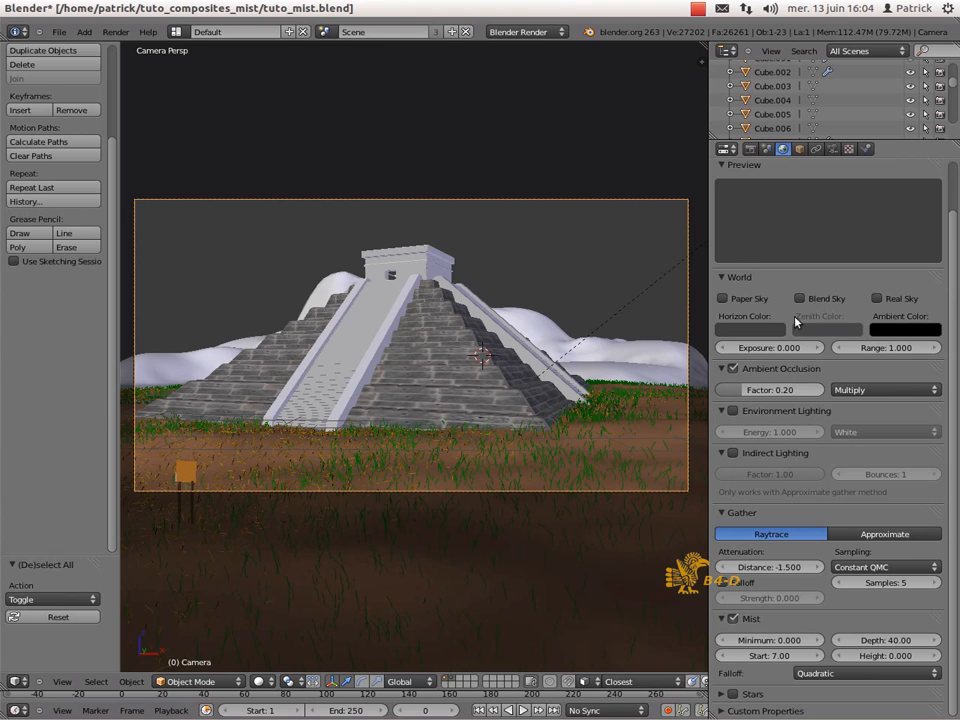
left_click(733, 619)
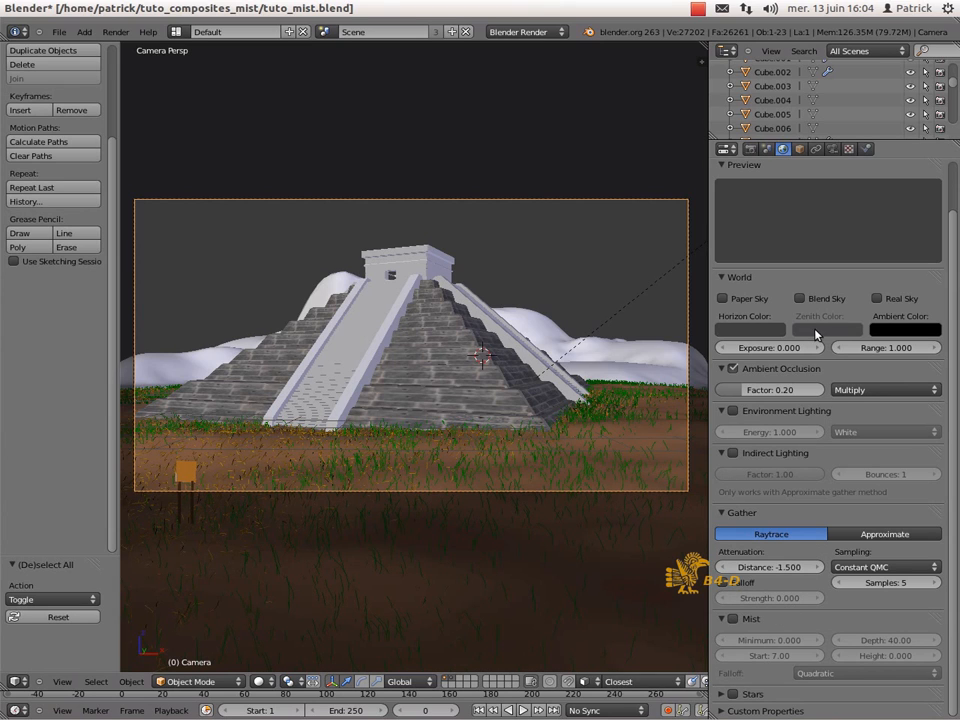
Split the 3D view horizontally and make the upper area a compositing Node Editor with Use Nodes and Backdrop enabled
left_click_drag(703, 50, 183, 388)
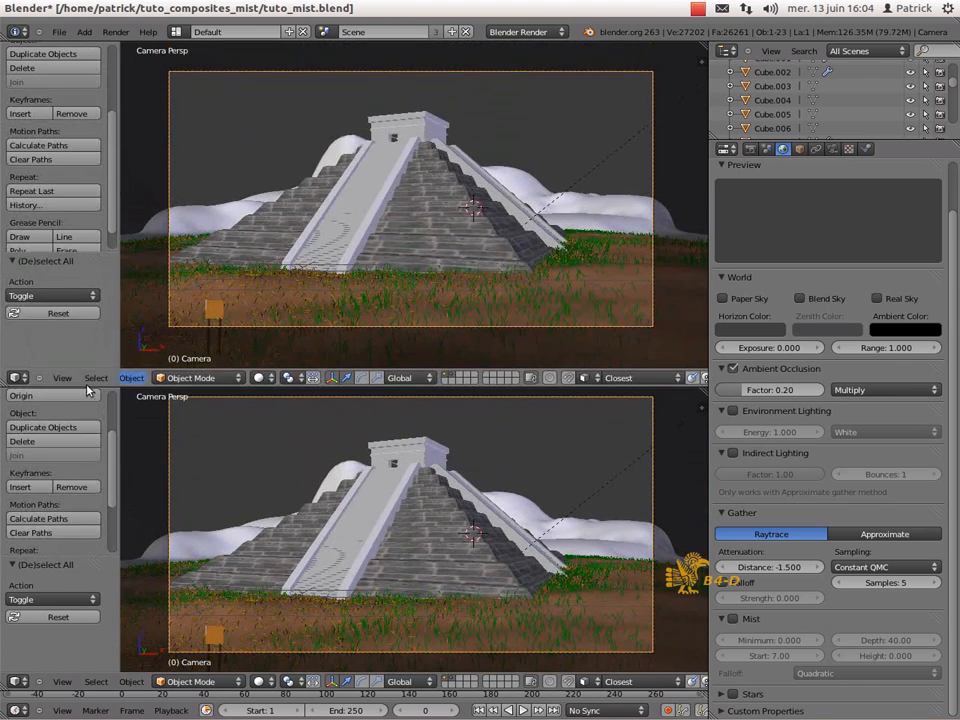
left_click(22, 378)
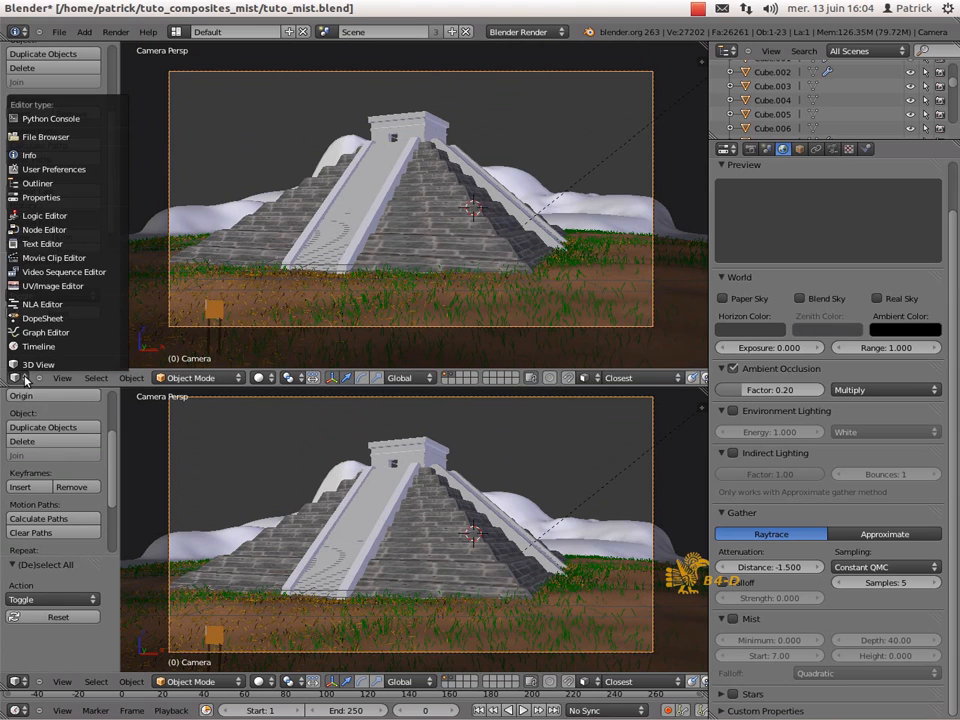
left_click(74, 230)
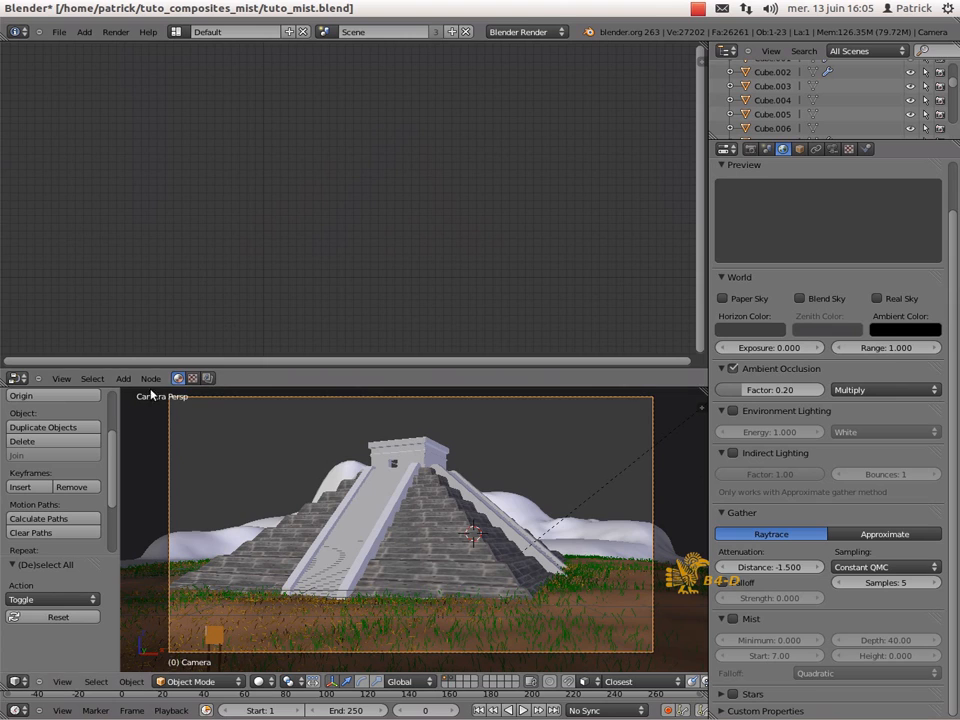
left_click(208, 378)
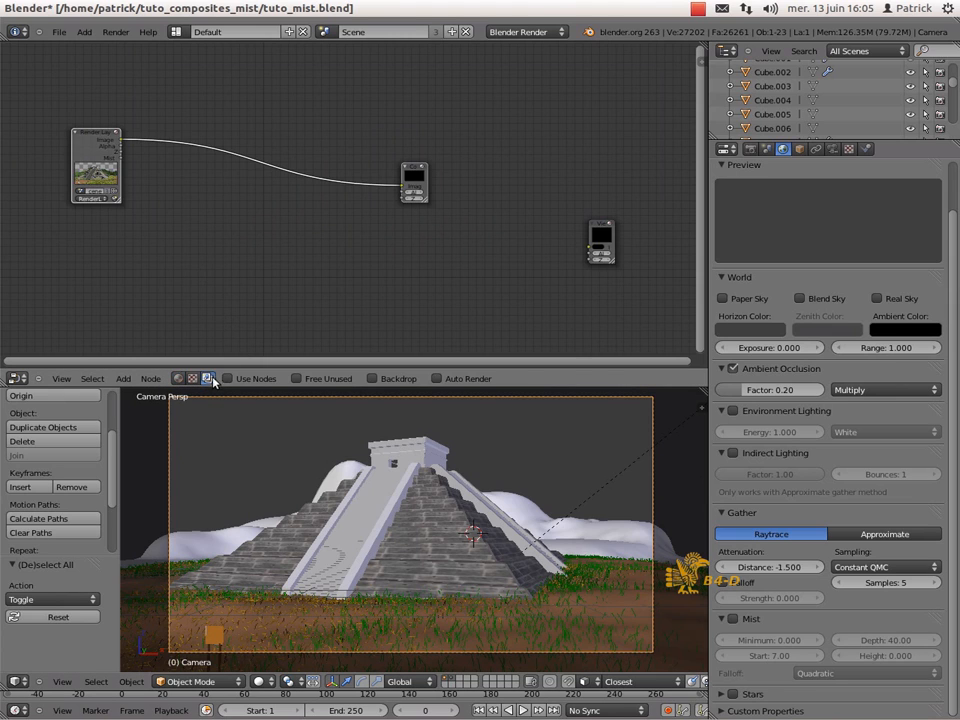
left_click(240, 379)
left_click(371, 379)
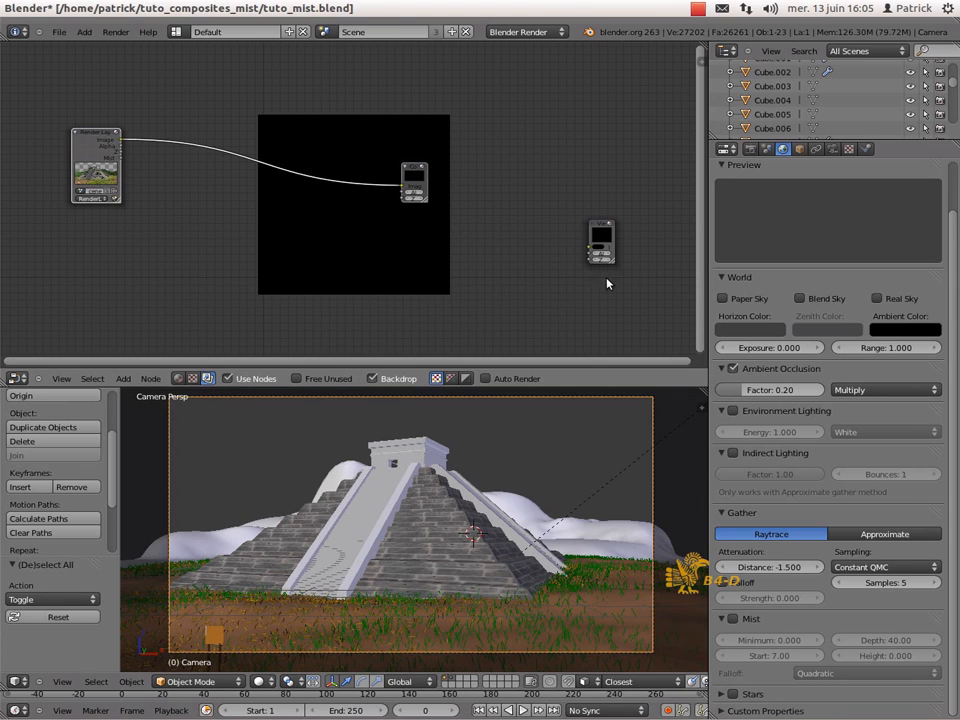
Delete the unconnected Viewer node and move the Composite node farther from the Render Layers node
right_click(605, 227)
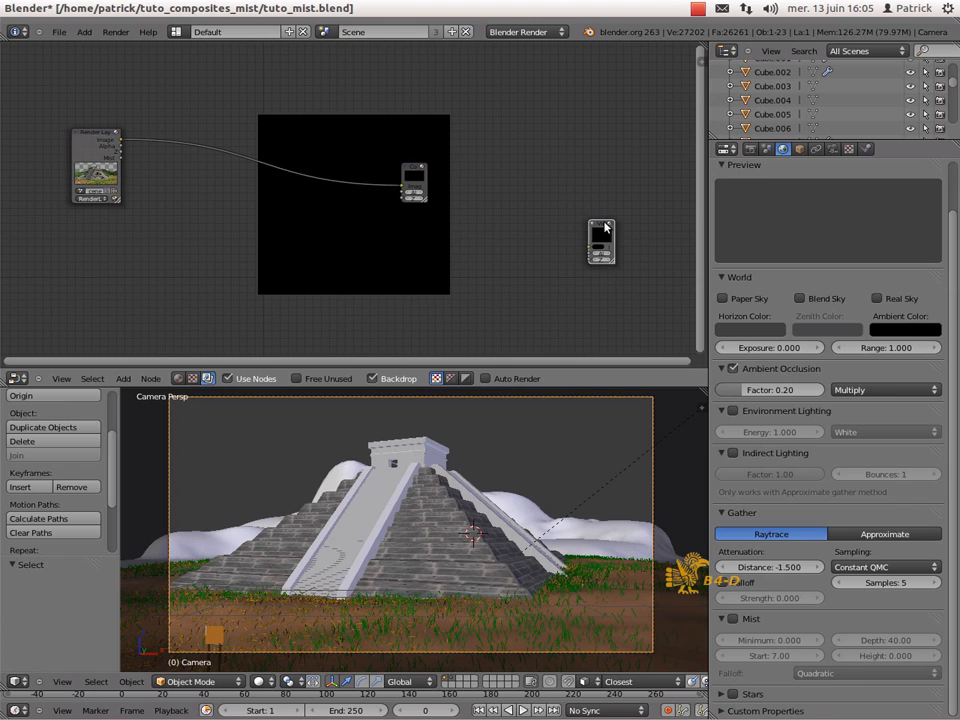
key("x")
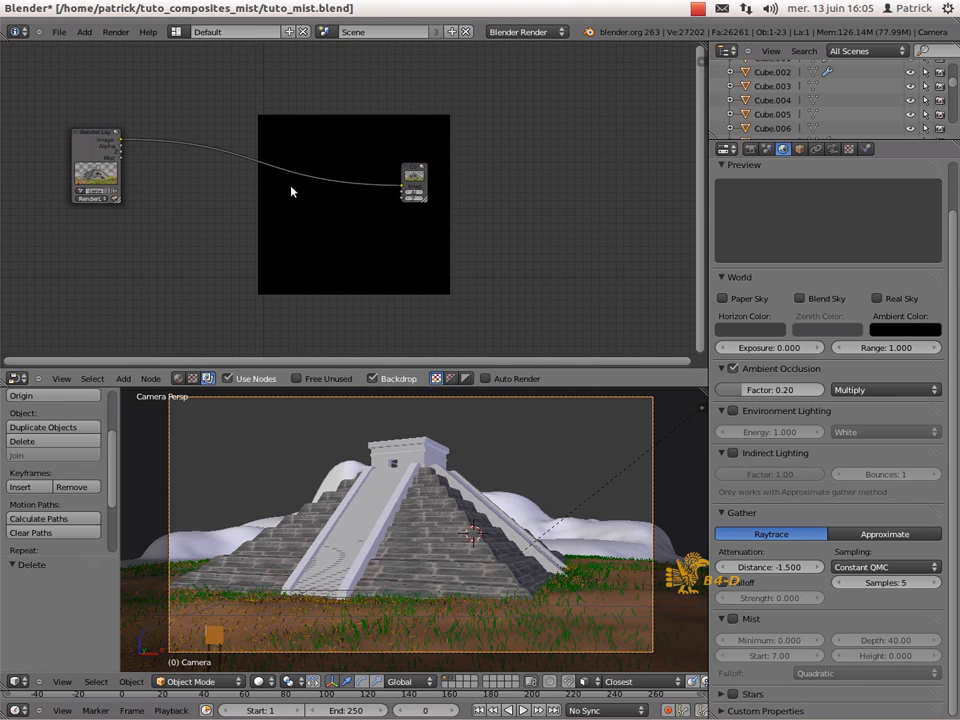
right_click(414, 182)
right_click_drag(414, 182, 463, 182)
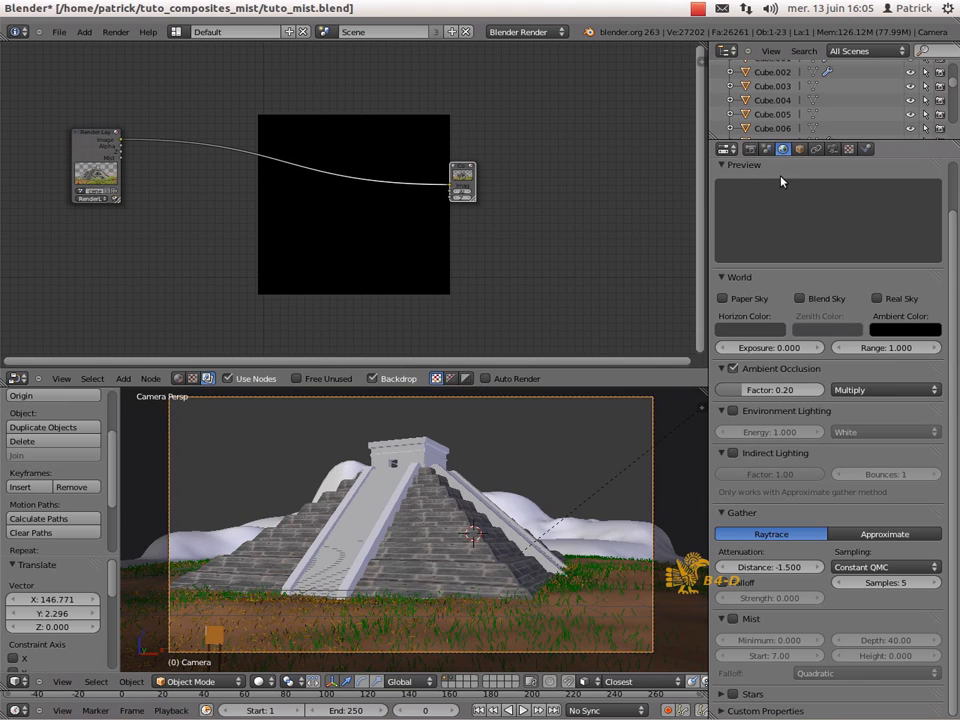
Review the render layer's passes and add a new Viewer output node to the compositing tree
left_click(751, 149)
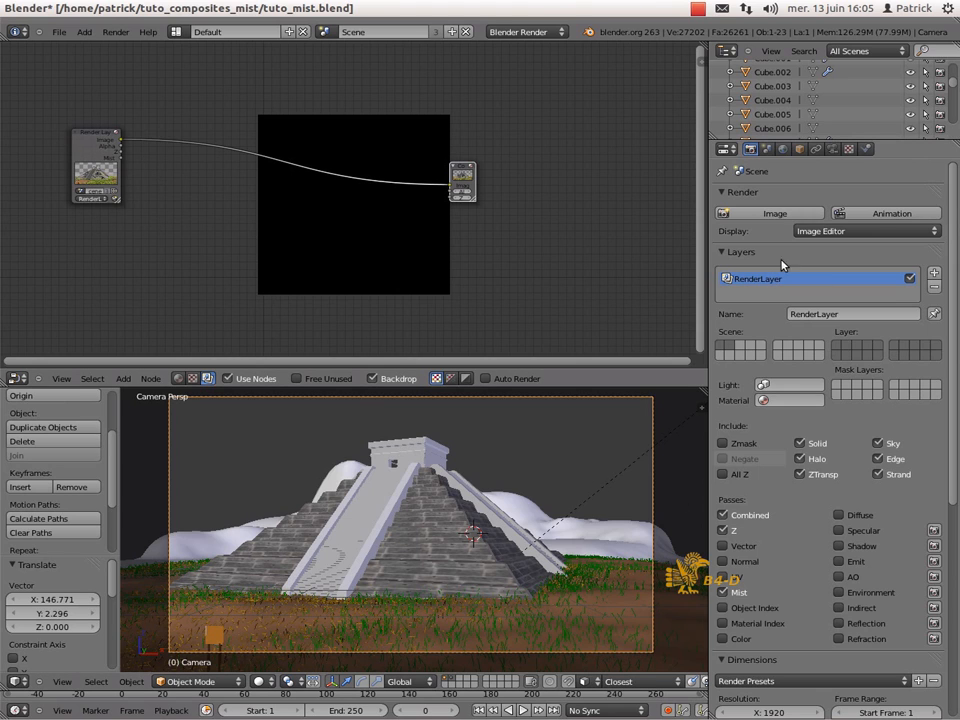
left_click(783, 149)
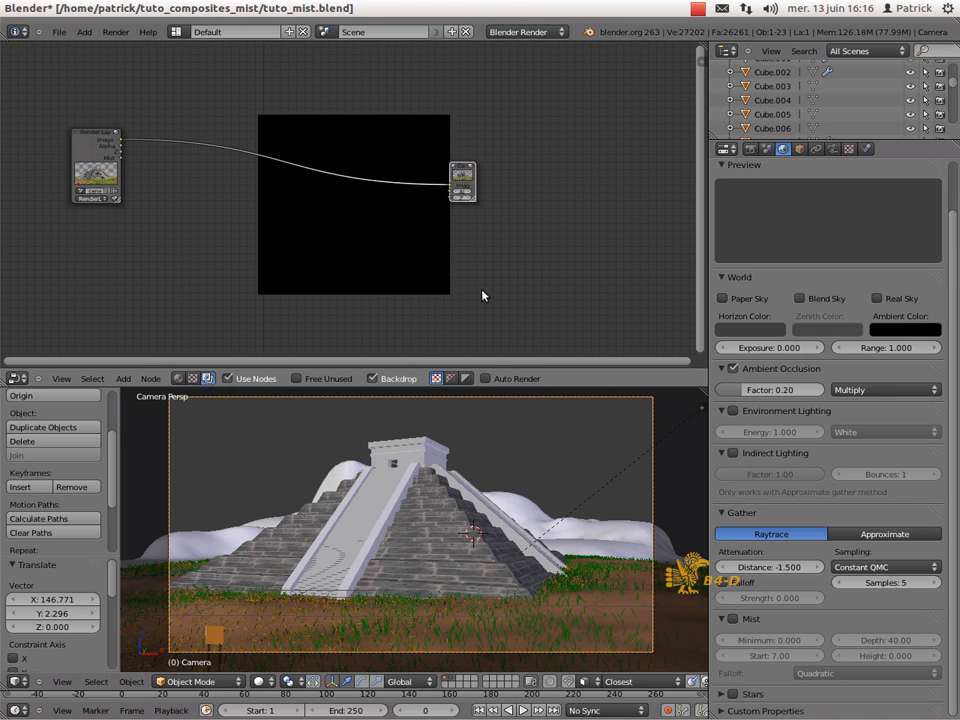
key("shift+a")
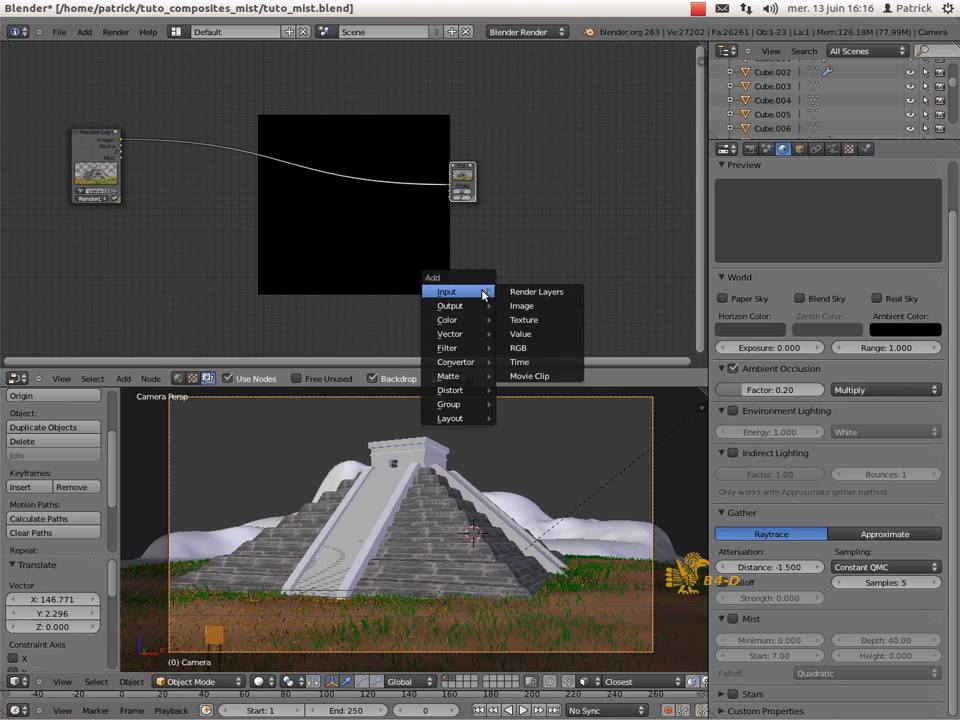
mouse_move(484, 308)
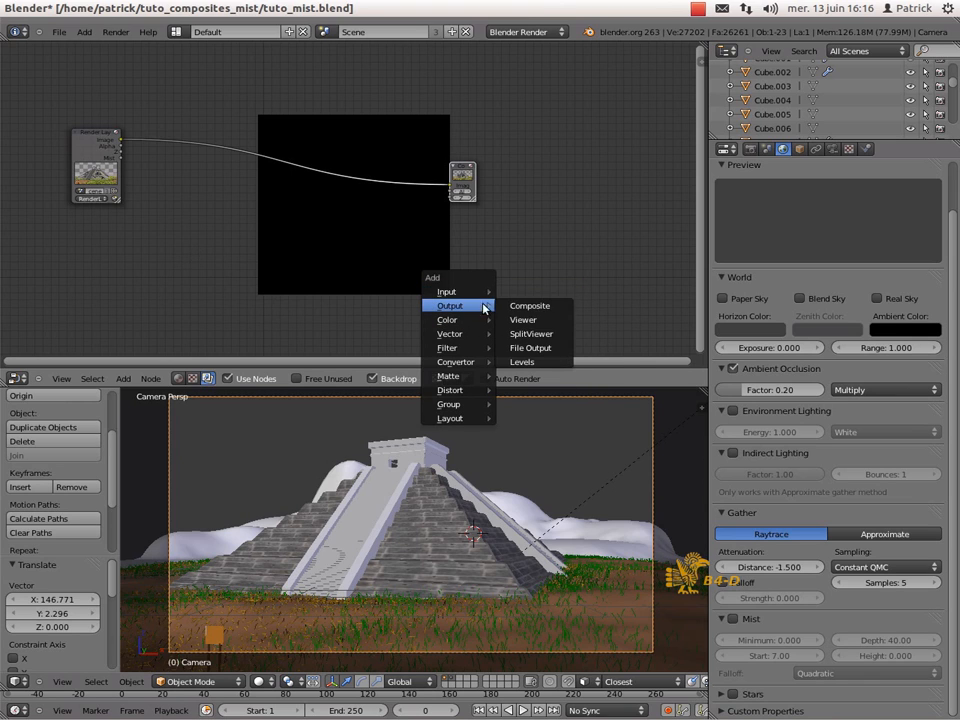
left_click(525, 320)
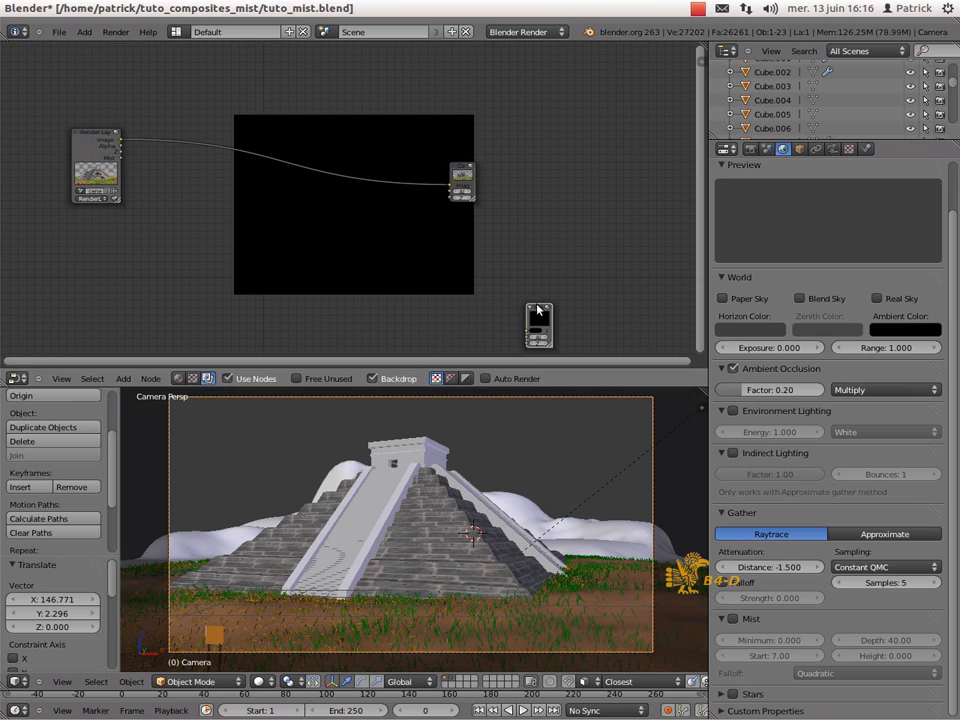
Position the Viewer node and link the render layer's Image output to it, replacing that link with the Mist output
left_click(540, 251)
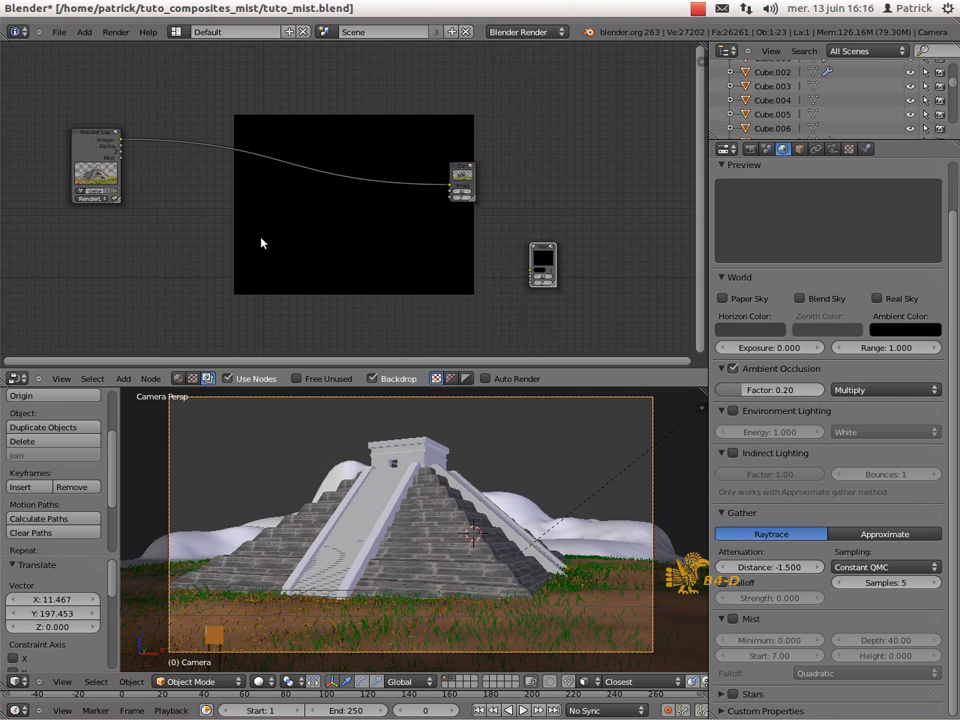
left_click(122, 162)
left_click_drag(122, 141, 529, 269)
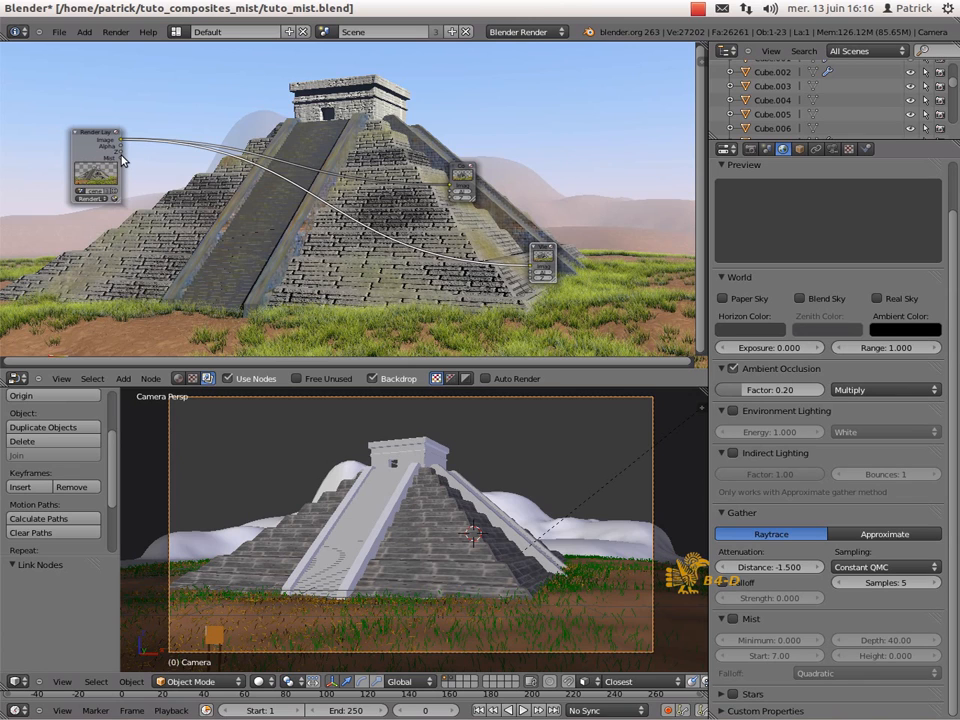
left_click_drag(121, 158, 538, 263)
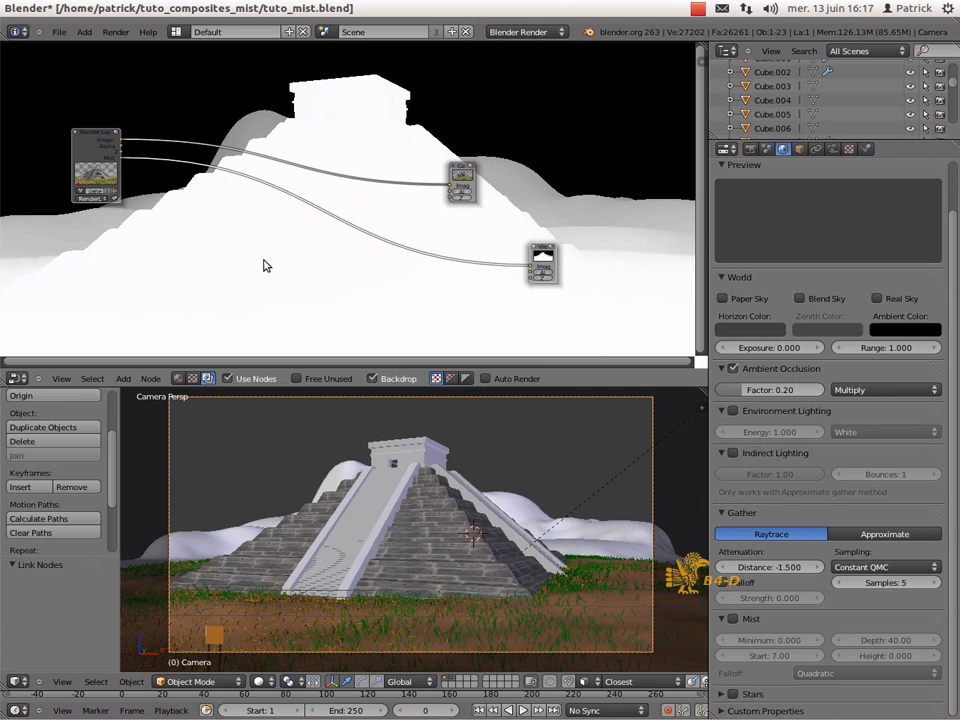
Insert a ColorRamp node between the Mist output and the Viewer, moving its black stop near the middle and its white stop to about two thirds
key("shift+a")
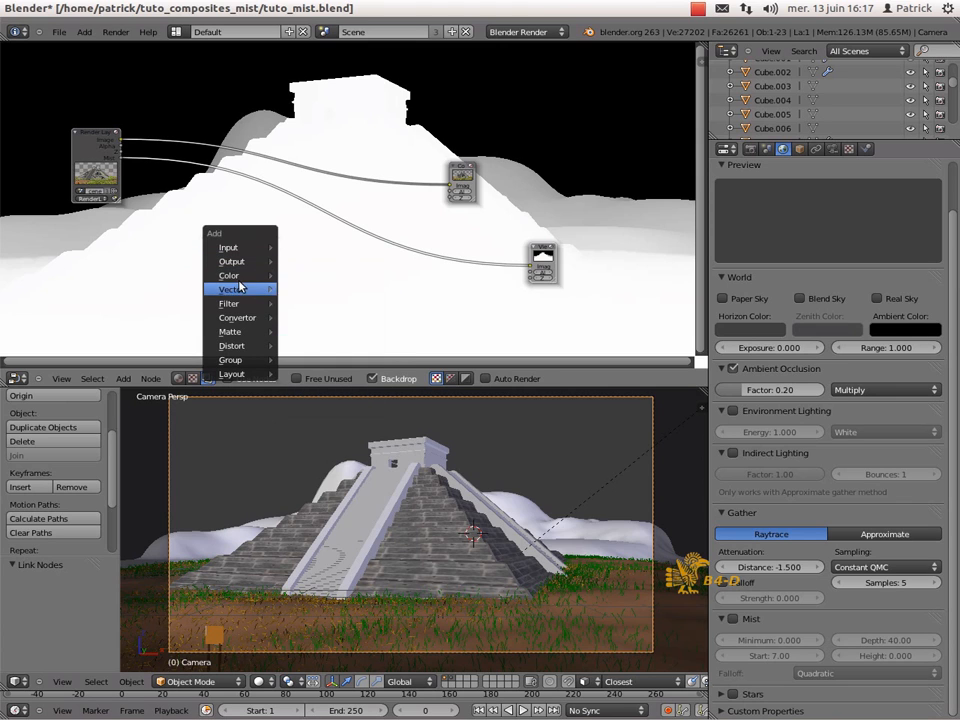
mouse_move(241, 326)
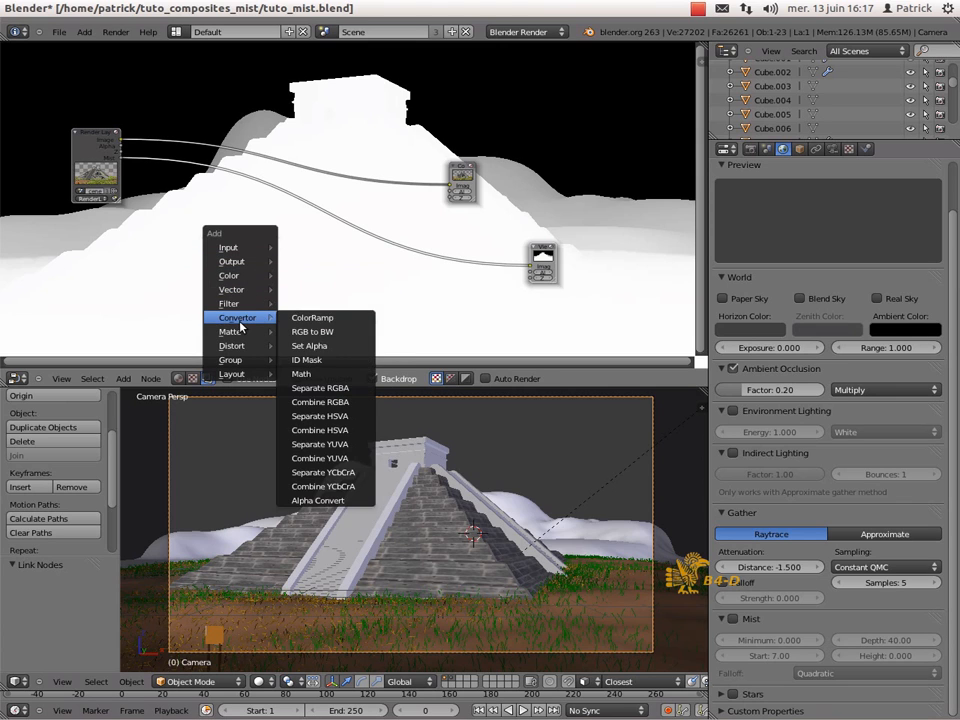
left_click(328, 320)
left_click_drag(357, 307, 226, 176)
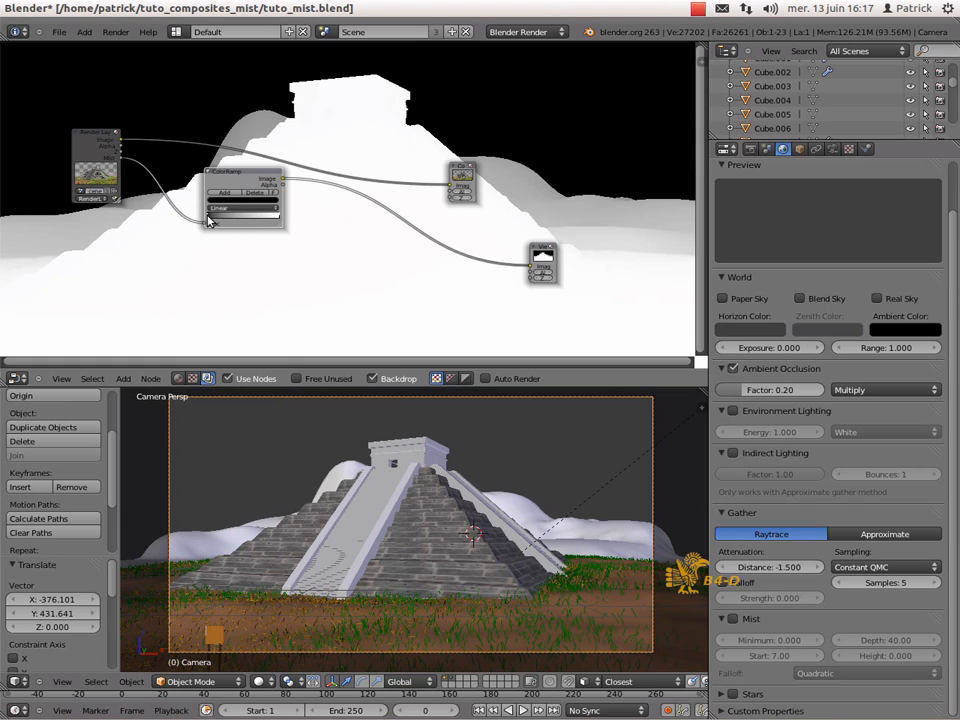
left_click_drag(208, 214, 240, 222)
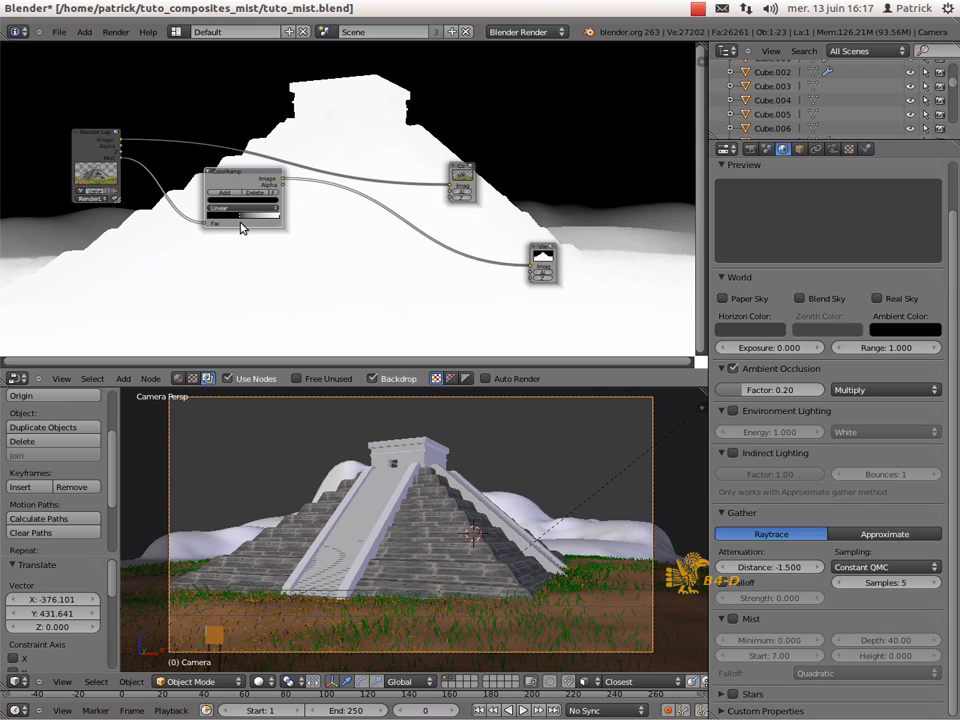
left_click_drag(281, 220, 241, 215)
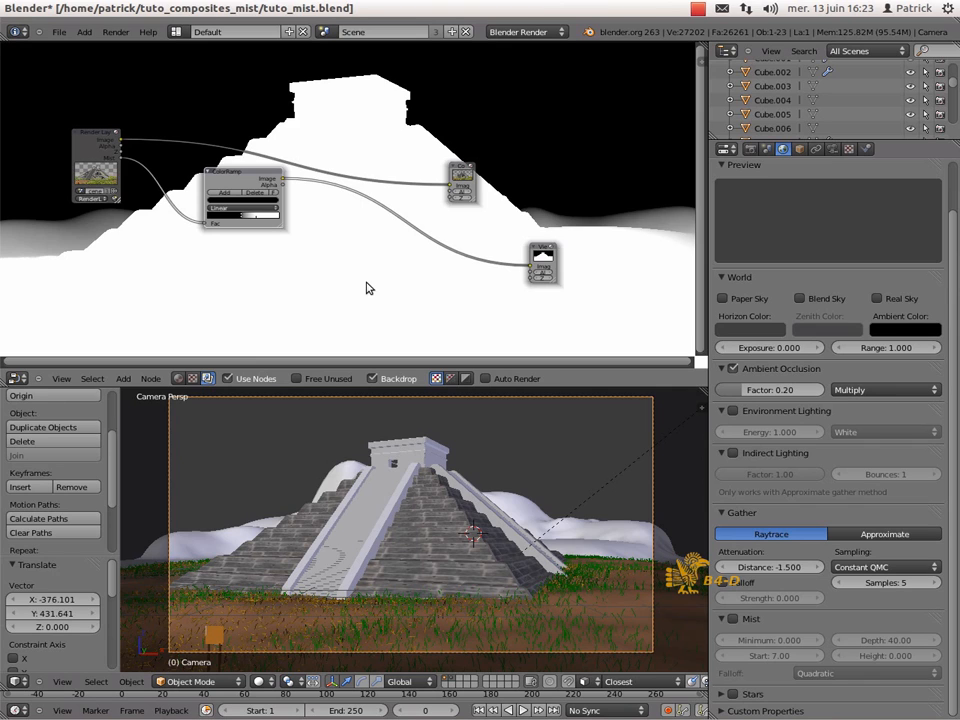
Add a Mix color node and place it unlinked between the ColorRamp and the Viewer node
key("shift+a")
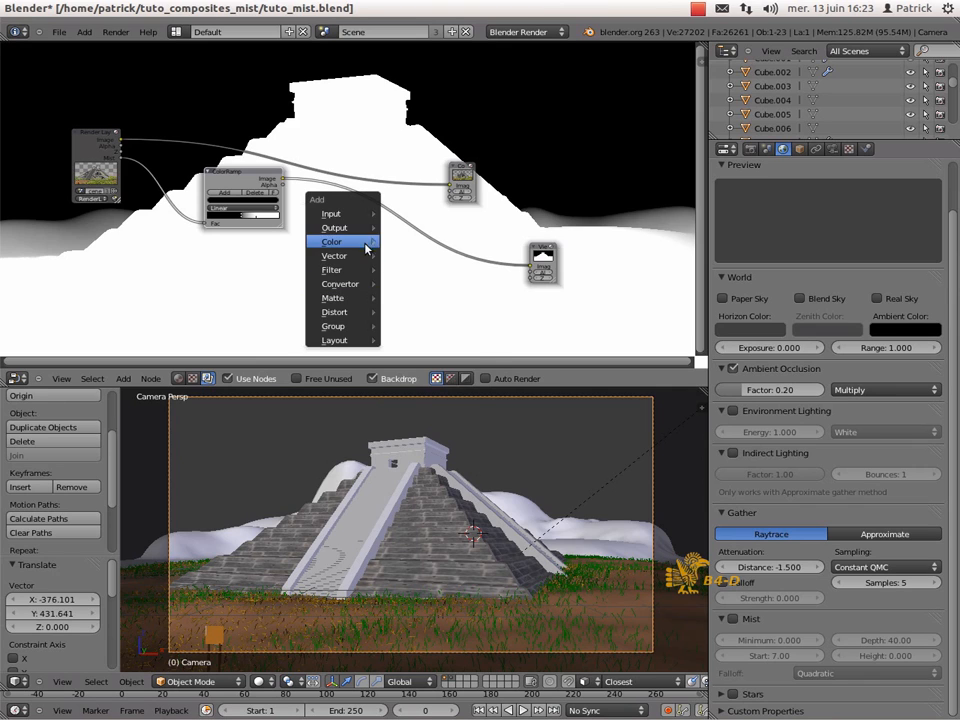
mouse_move(340, 241)
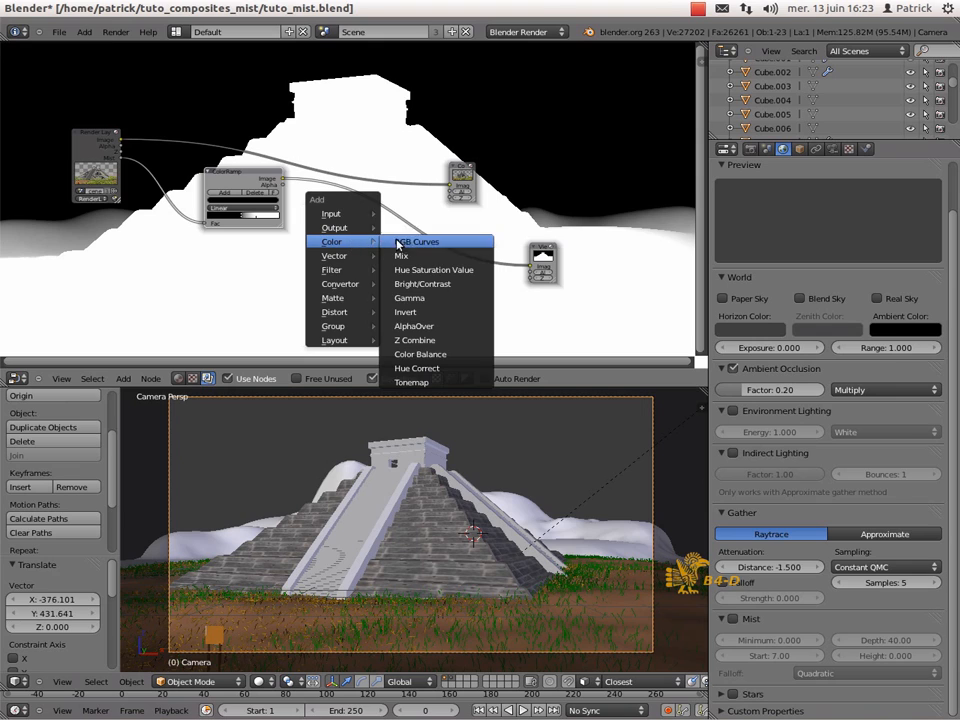
left_click(505, 254)
left_click(413, 258)
left_click_drag(430, 238, 336, 202)
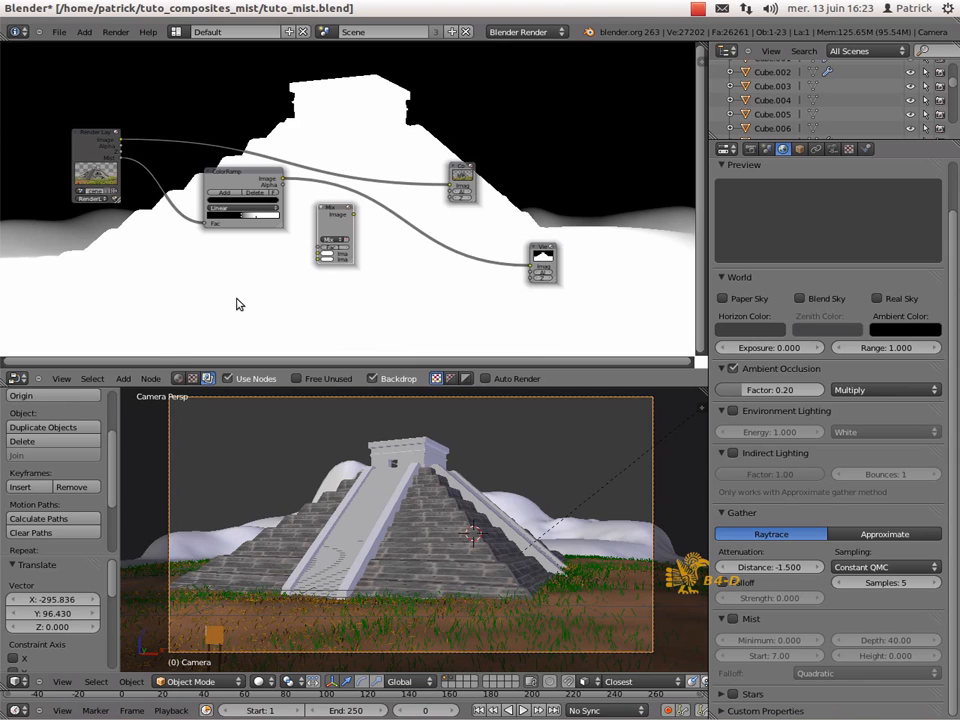
Add an RGB input node below the ColorRamp and link its output to the Mix node's first Image input
key("shift+a")
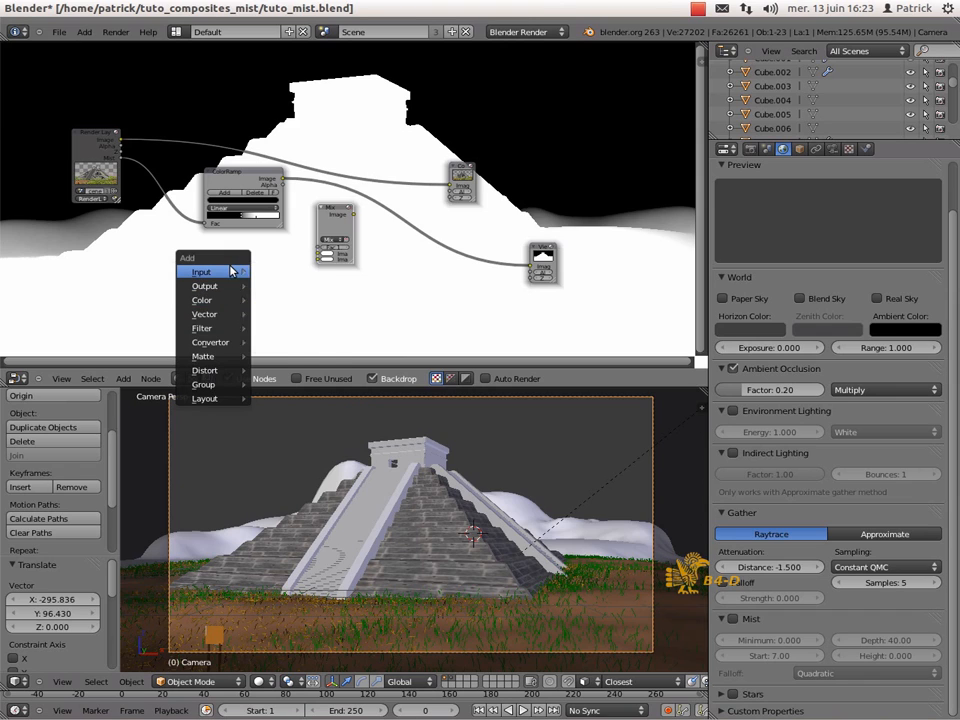
mouse_move(238, 272)
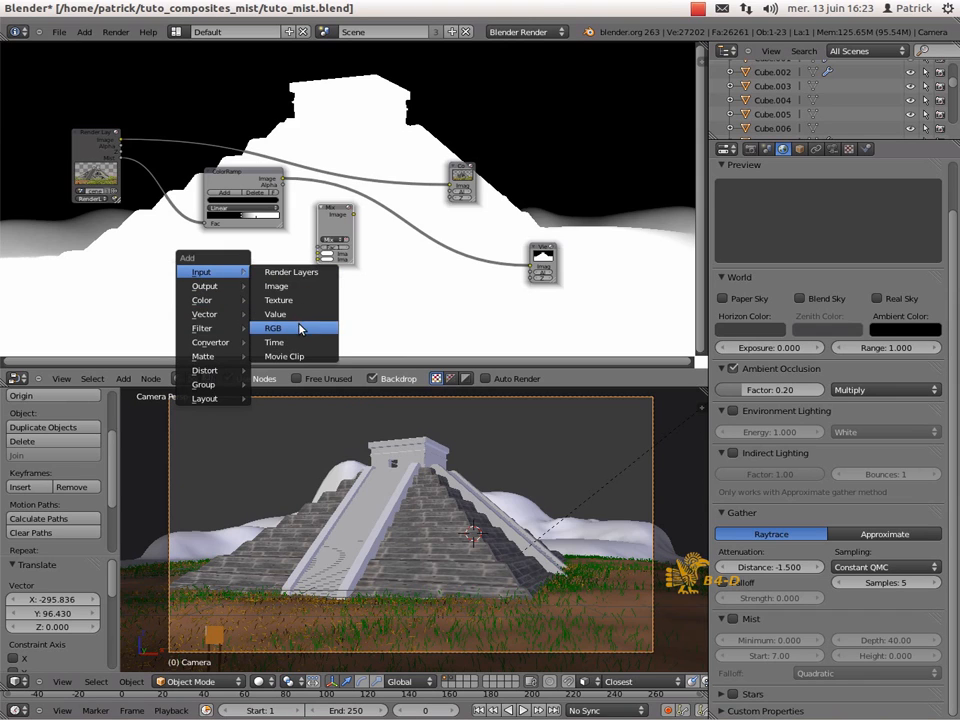
left_click(299, 328)
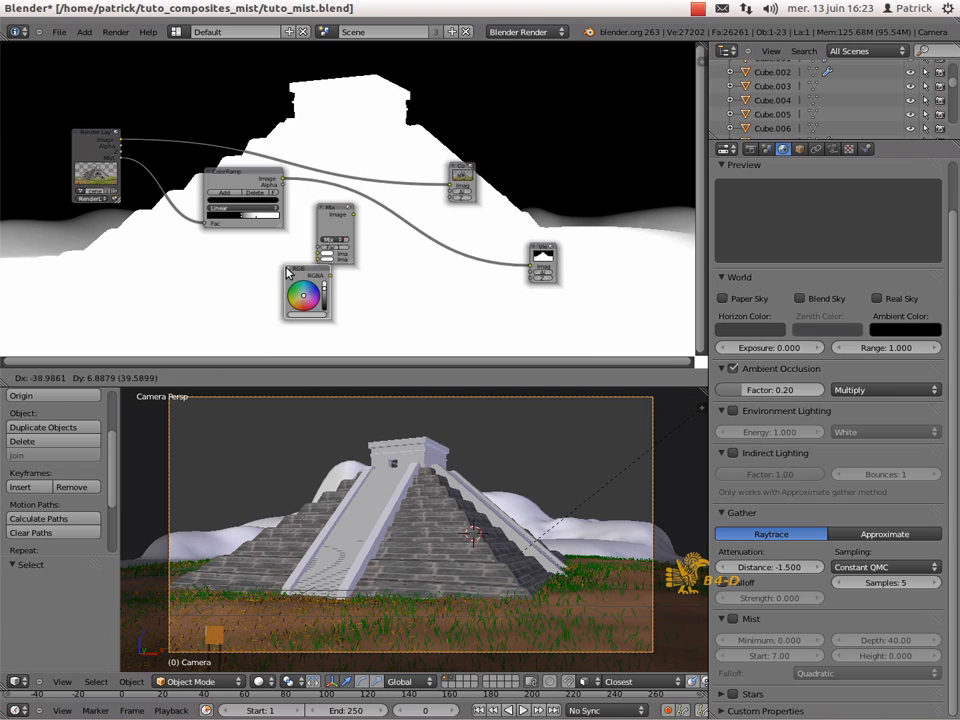
left_click(232, 266)
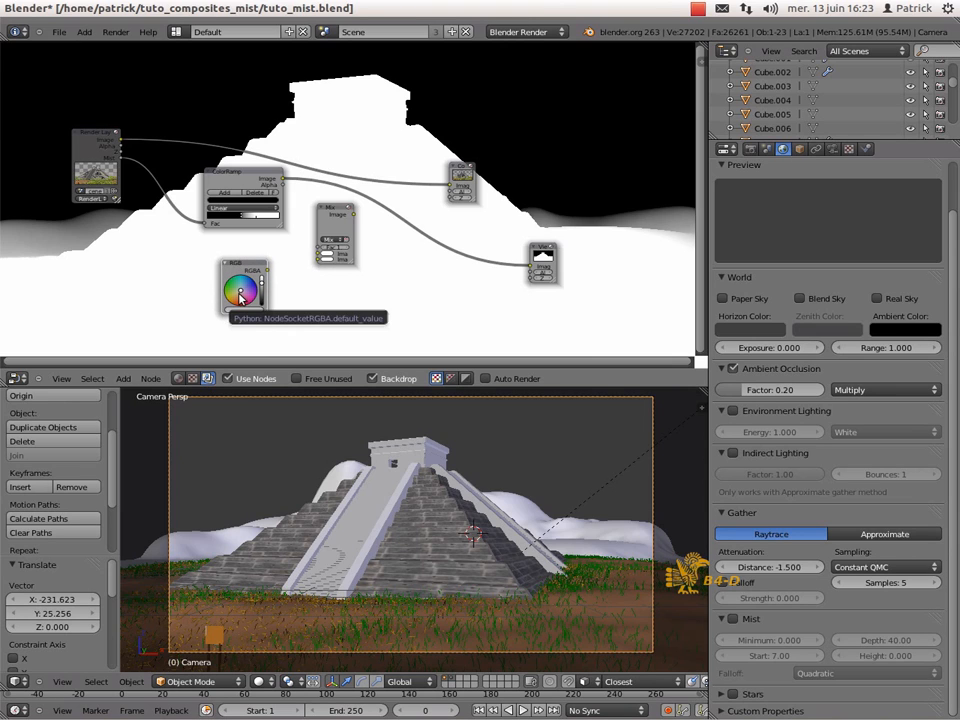
left_click_drag(267, 271, 318, 258)
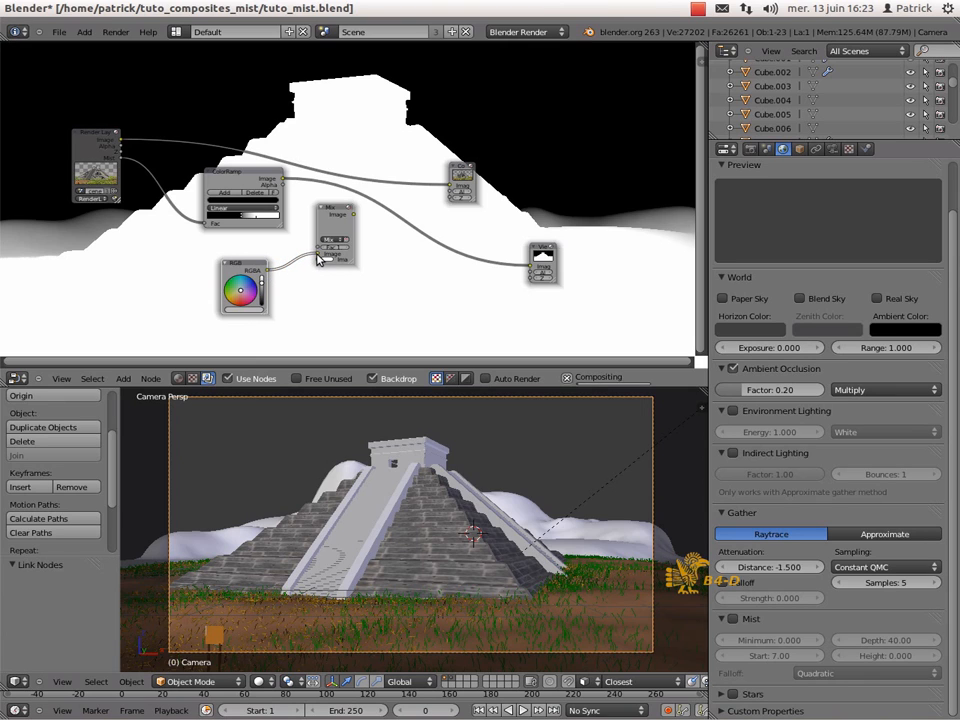
Feed the ColorRamp's Image output into the Mix node's Fac and the render layer's Image output into its second Image input
left_click_drag(353, 213, 395, 170)
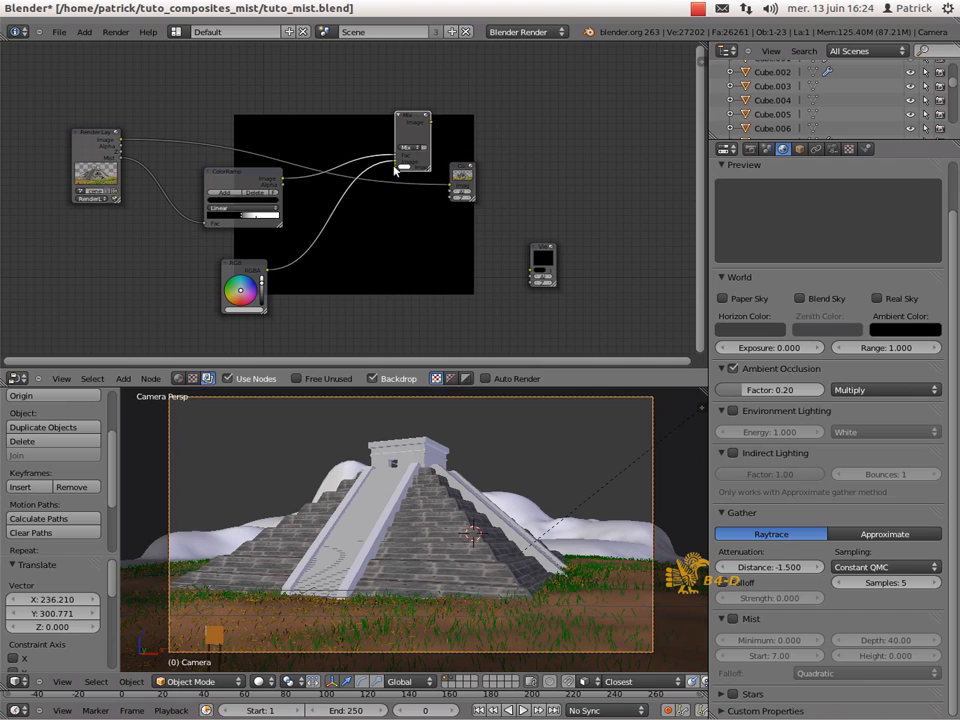
left_click(451, 187)
left_click_drag(449, 186, 392, 172)
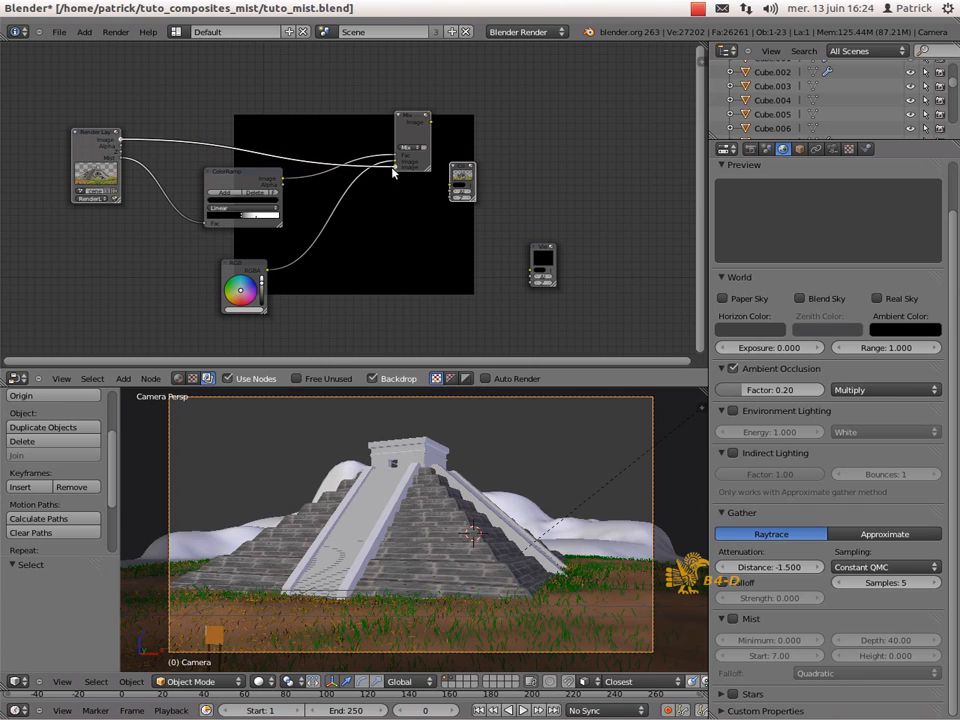
Link the Mix node's Image output to both the Composite and the Viewer nodes
left_click_drag(428, 124, 436, 193)
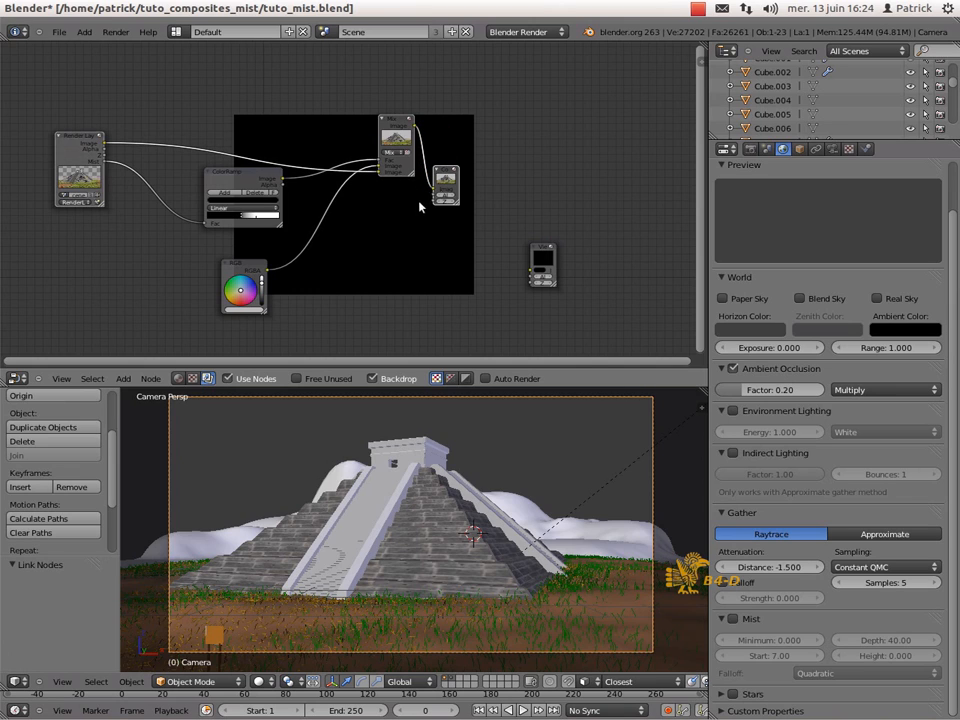
scroll(400, 279, "up", 1)
scroll(402, 279, "up", 1)
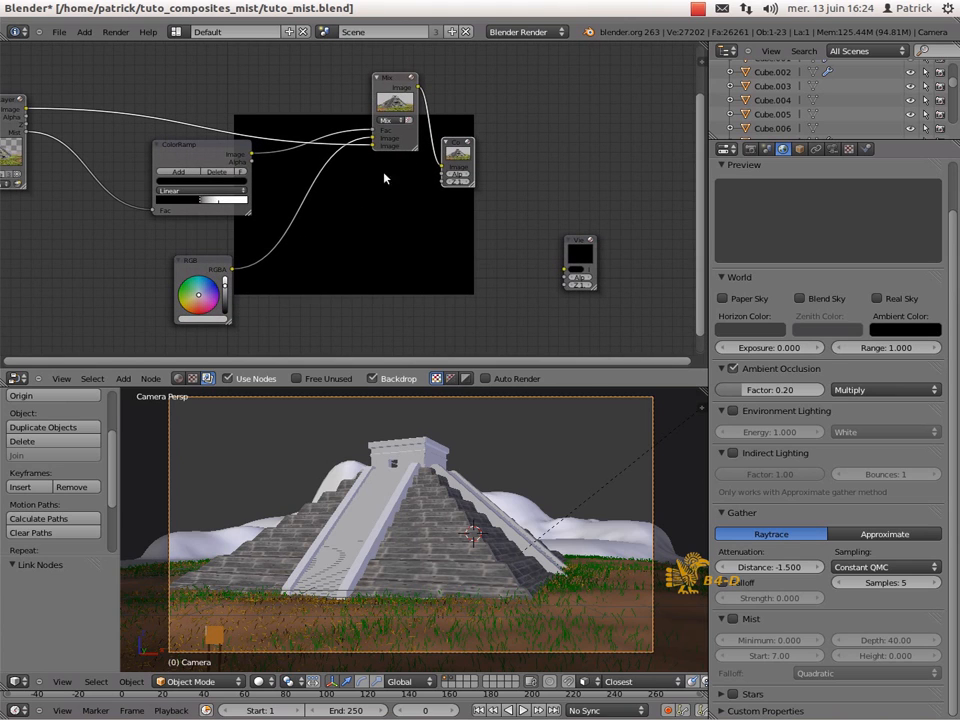
left_click_drag(417, 88, 562, 267)
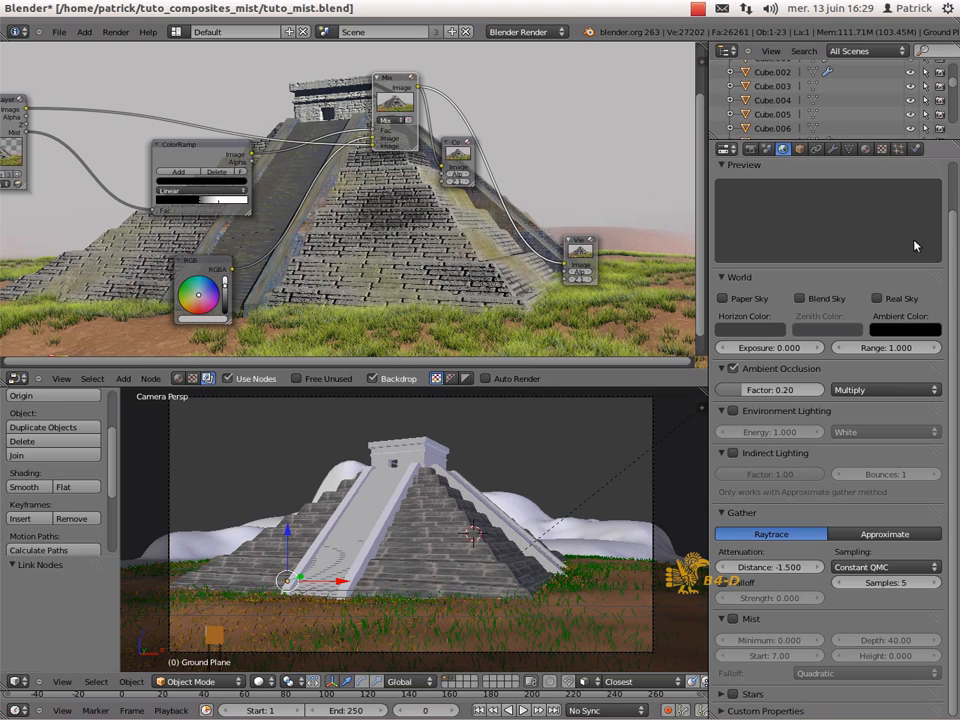
Turn on the arbre1 and second particle systems of the background hills plane, and render the camera view with the trees
left_click(832, 149)
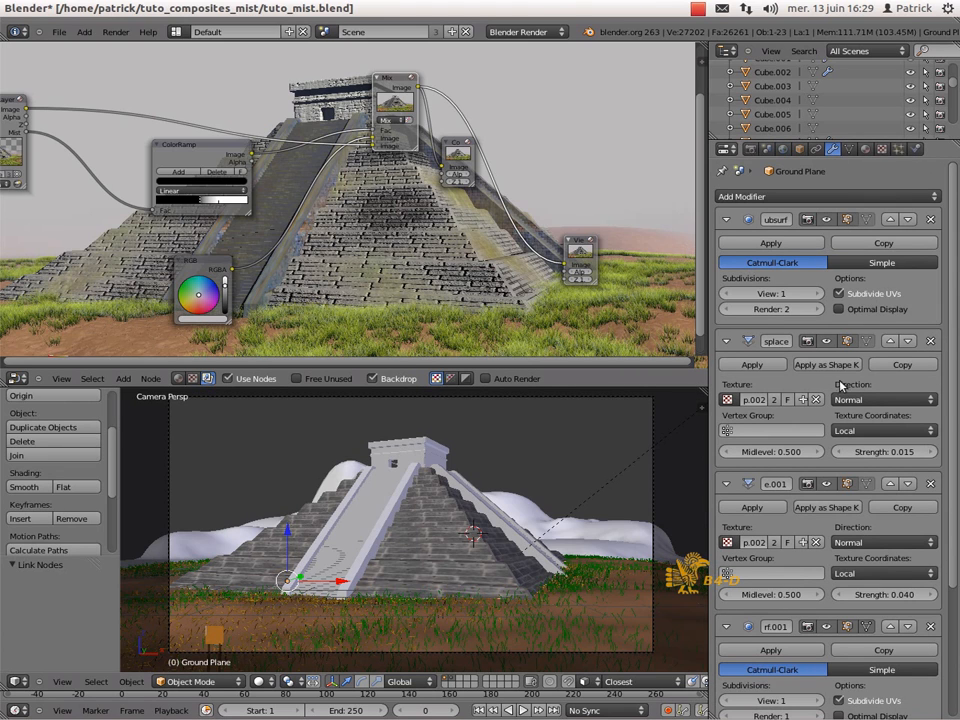
scroll(828, 327, "down", 3)
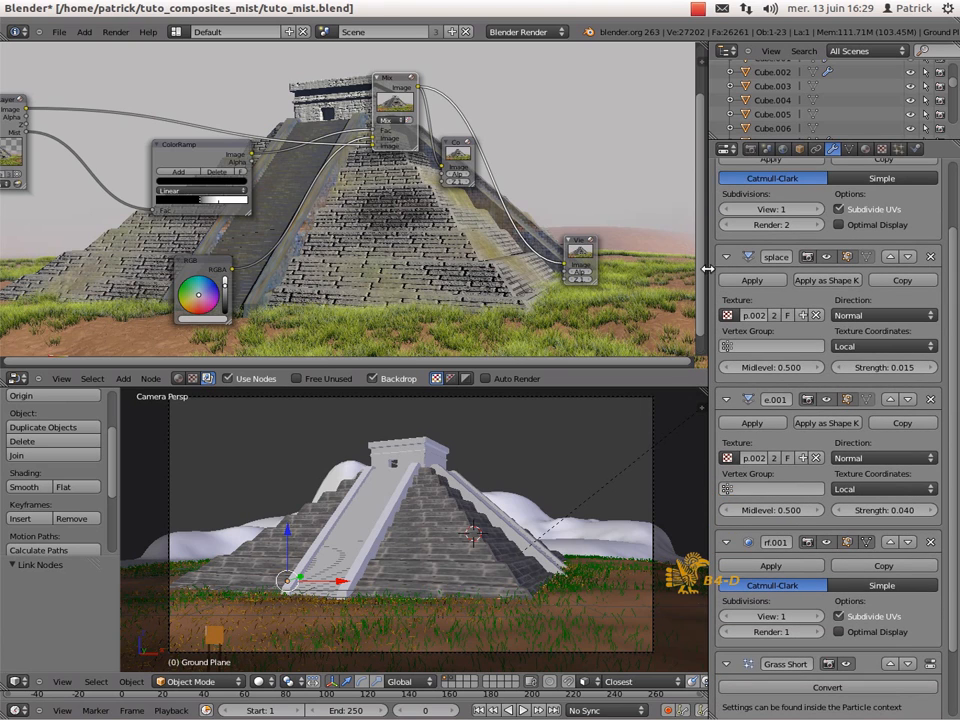
right_click(609, 549)
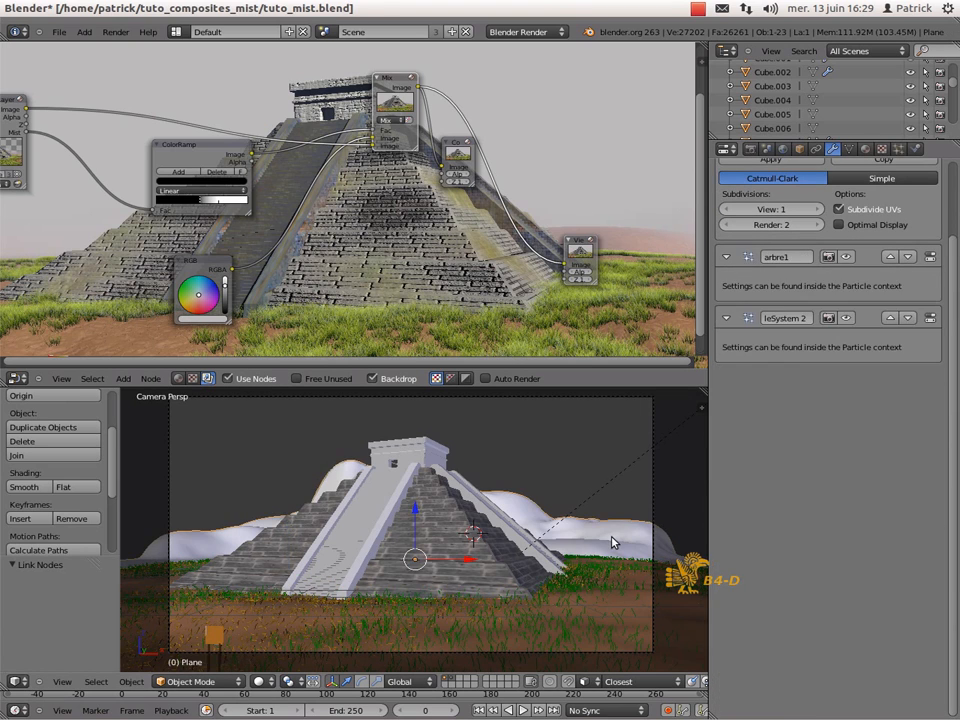
left_click(828, 257)
left_click(846, 257)
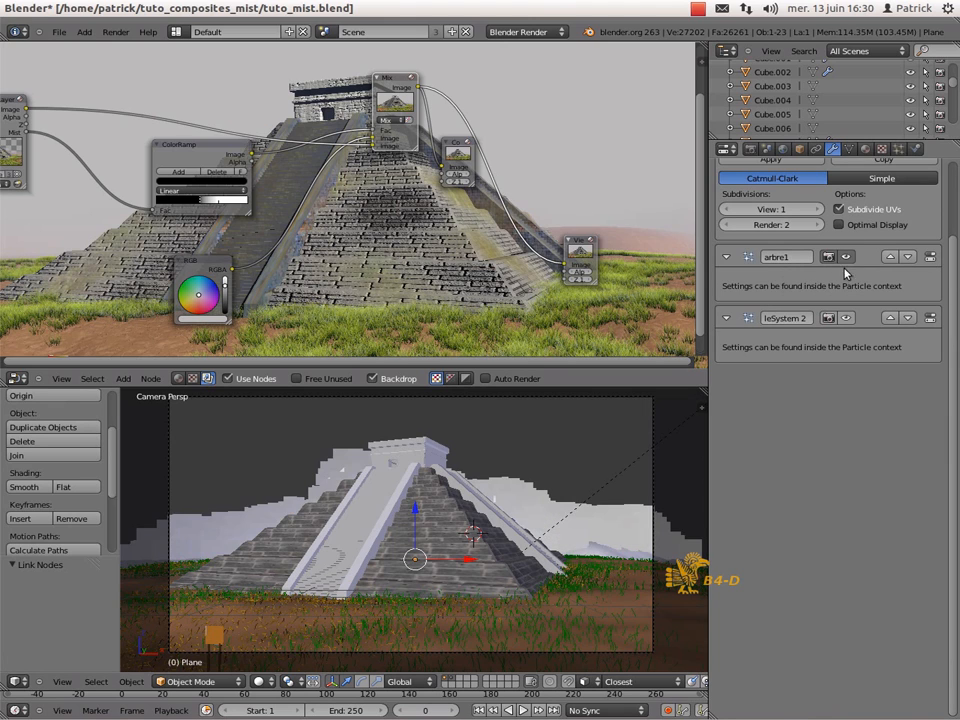
left_click(847, 318)
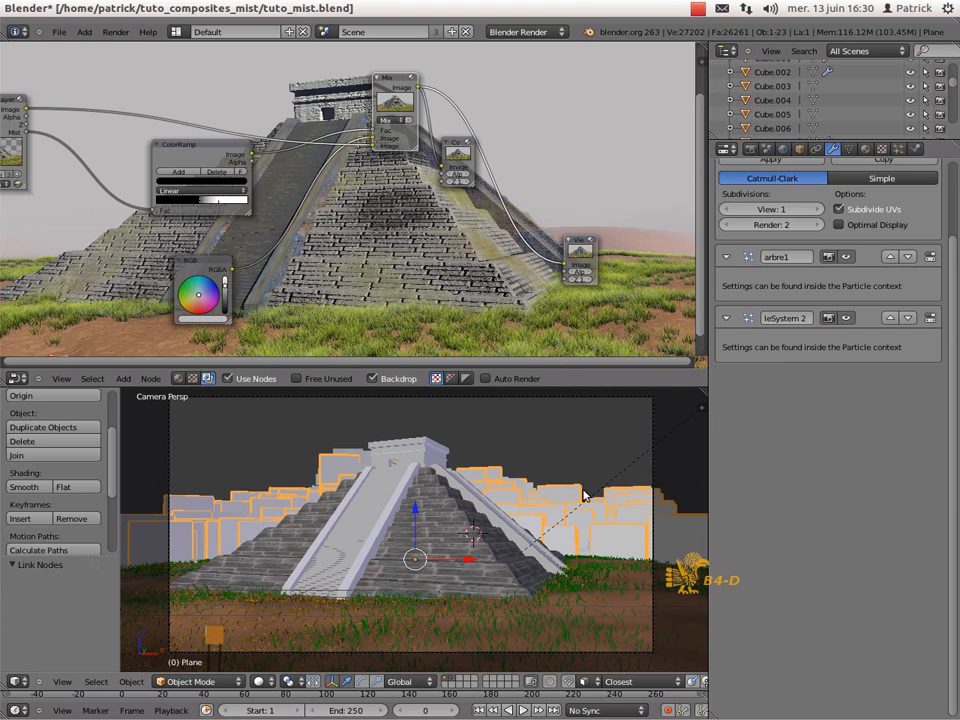
key("F12")
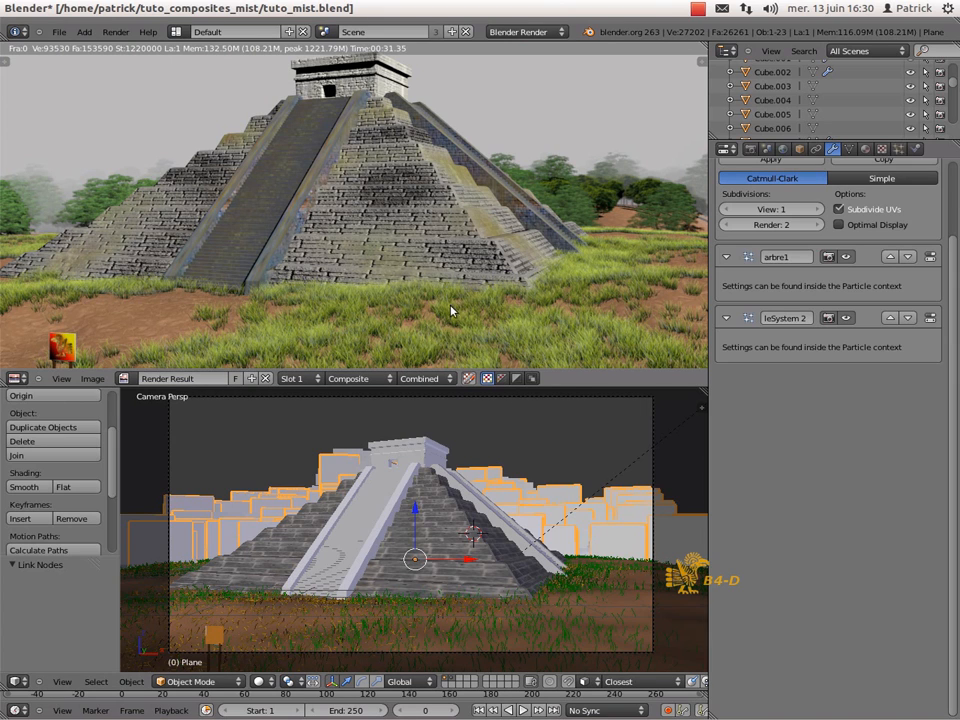
Back in the Node Editor, shift the ColorRamp's black stop to about 0.15 and its white stop to about 0.4 to thin the mist
key("shift+F3")
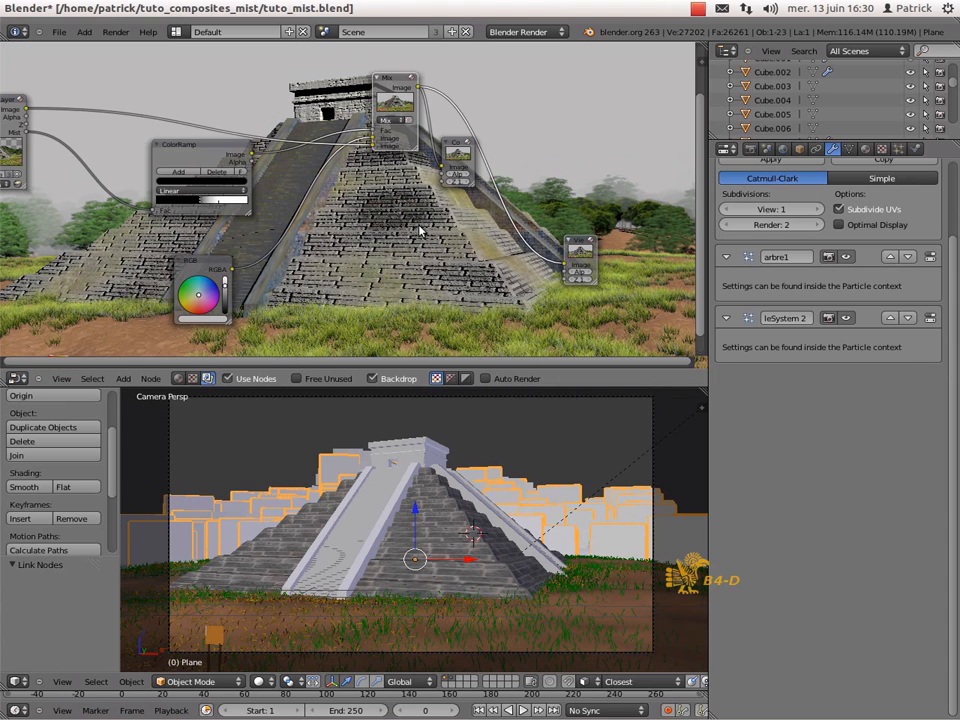
mouse_move(203, 202)
left_mouse_down()
mouse_move(215, 202)
mouse_move(172, 206)
mouse_move(218, 208)
mouse_move(197, 206)
left_mouse_up()
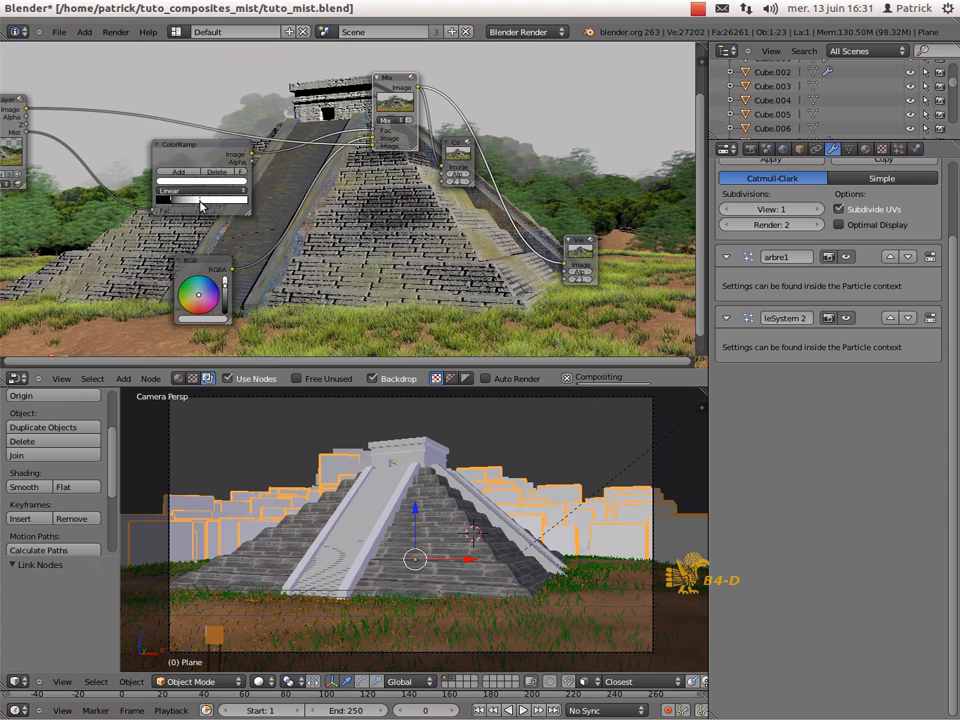
mouse_move(200, 206)
left_mouse_down()
mouse_move(226, 206)
mouse_move(196, 206)
left_mouse_up()
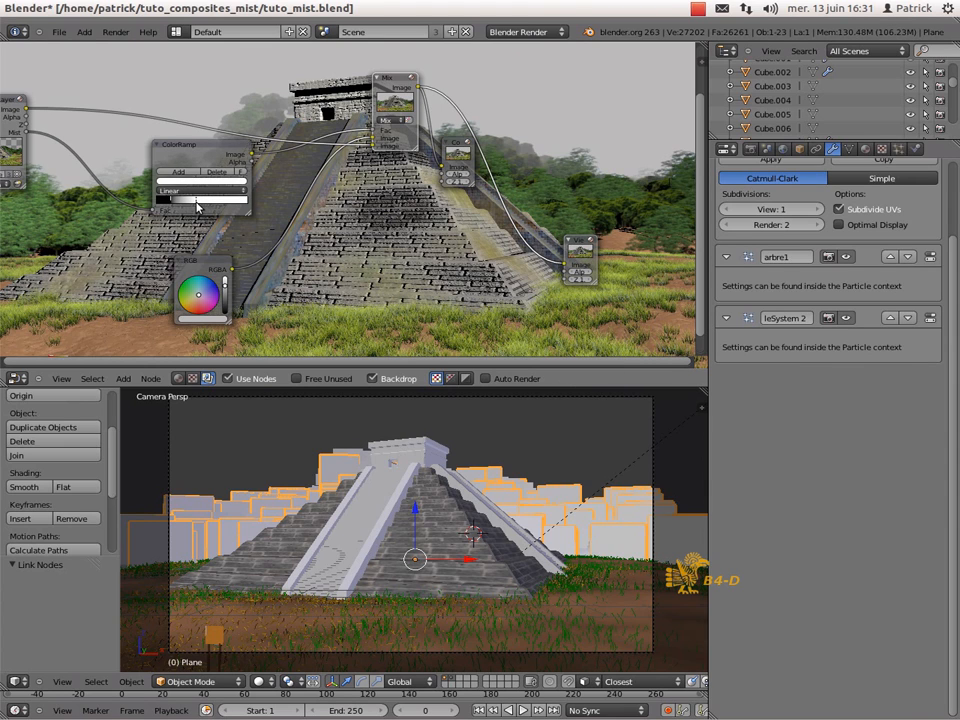
left_click_drag(197, 202, 194, 203)
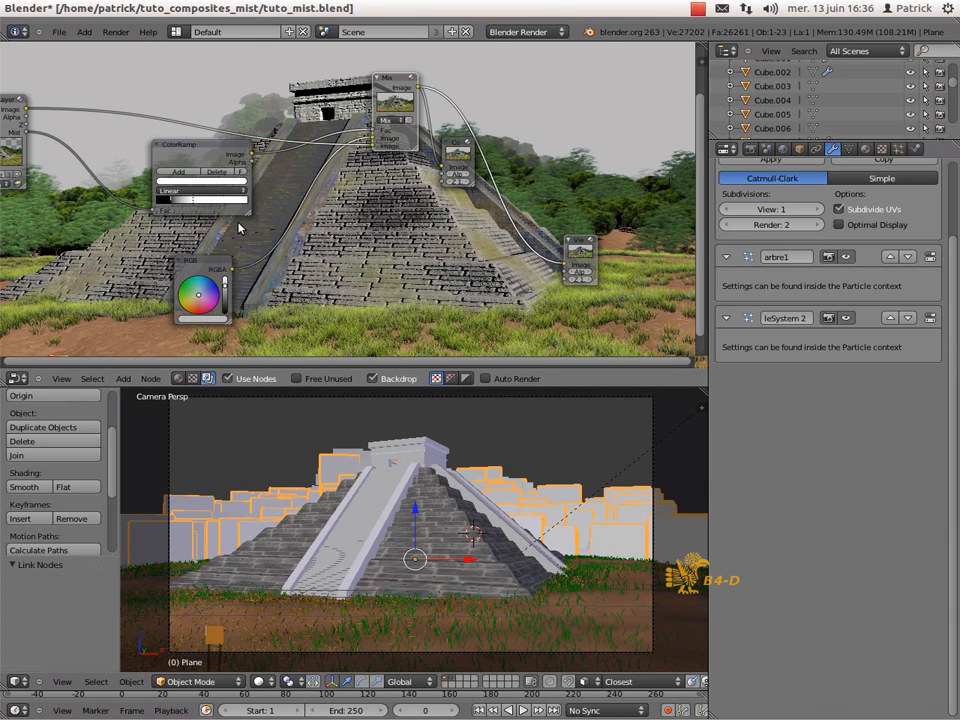
Add an Image input node to the compositing tree below the RGB node
scroll(148, 270, "down", 2)
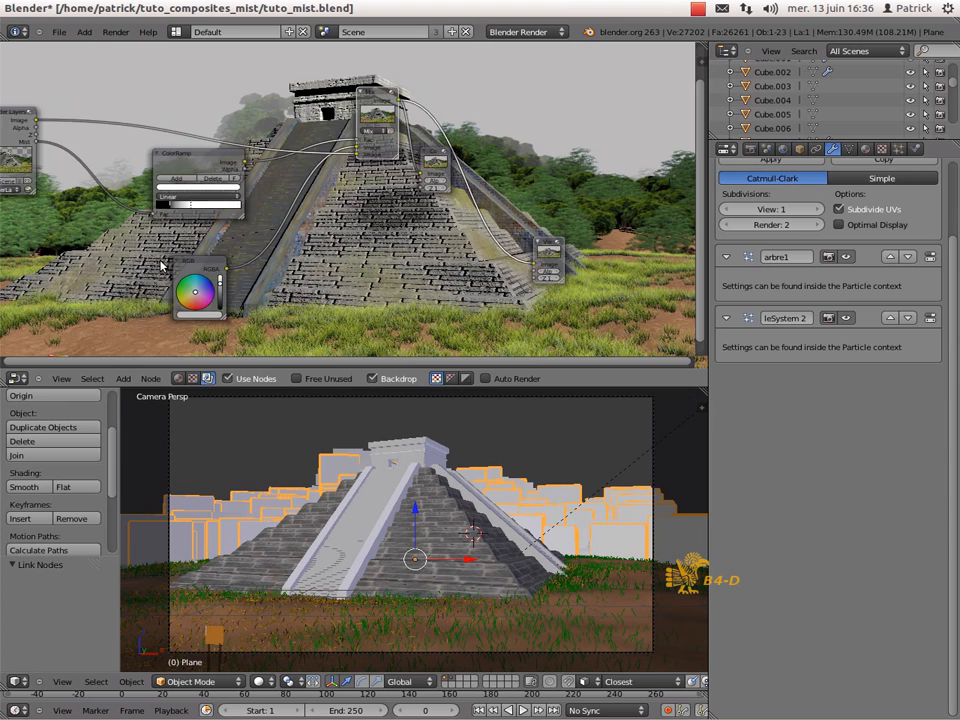
middle_click_drag(105, 283, 203, 240)
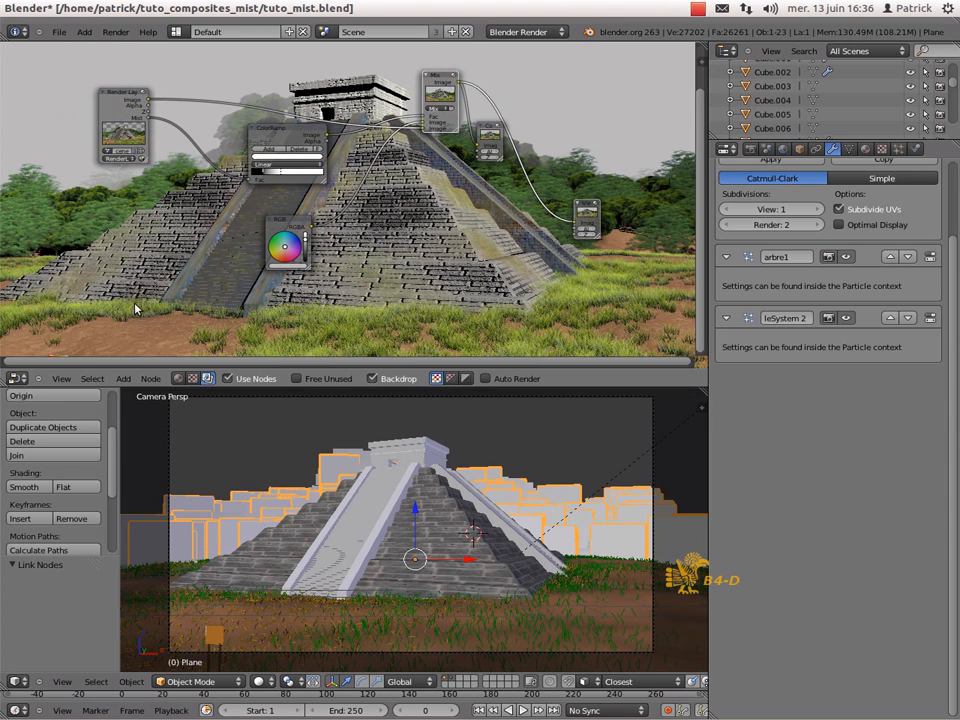
key("shift+a")
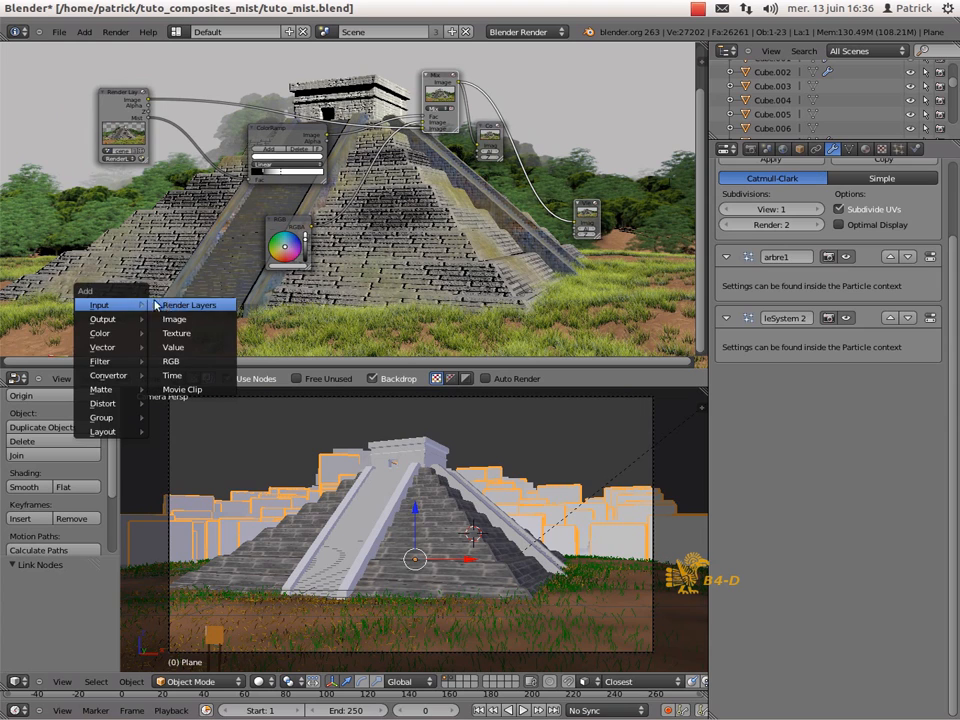
left_click(183, 306)
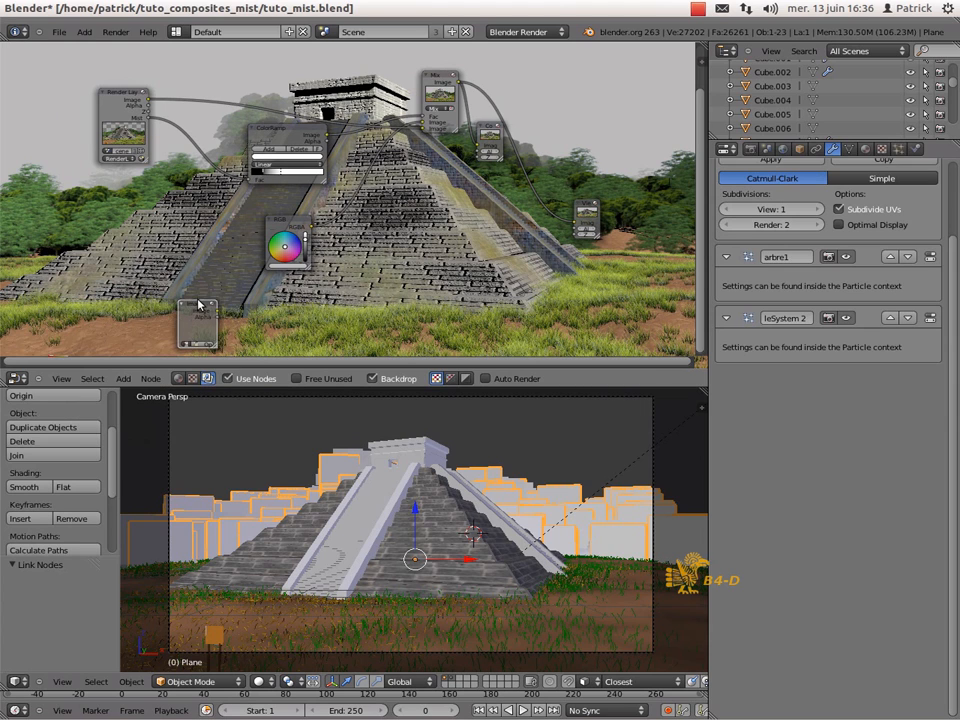
Place the new Image node below the Render Layers node and widen it to show its image field
left_click(134, 286)
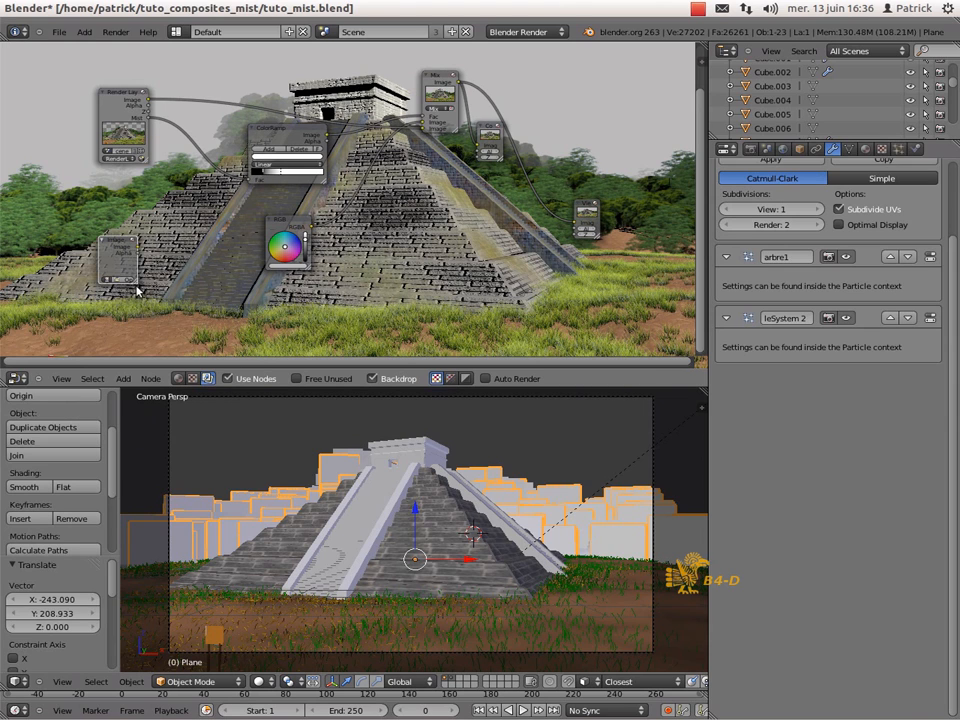
key("g")
left_click(143, 282)
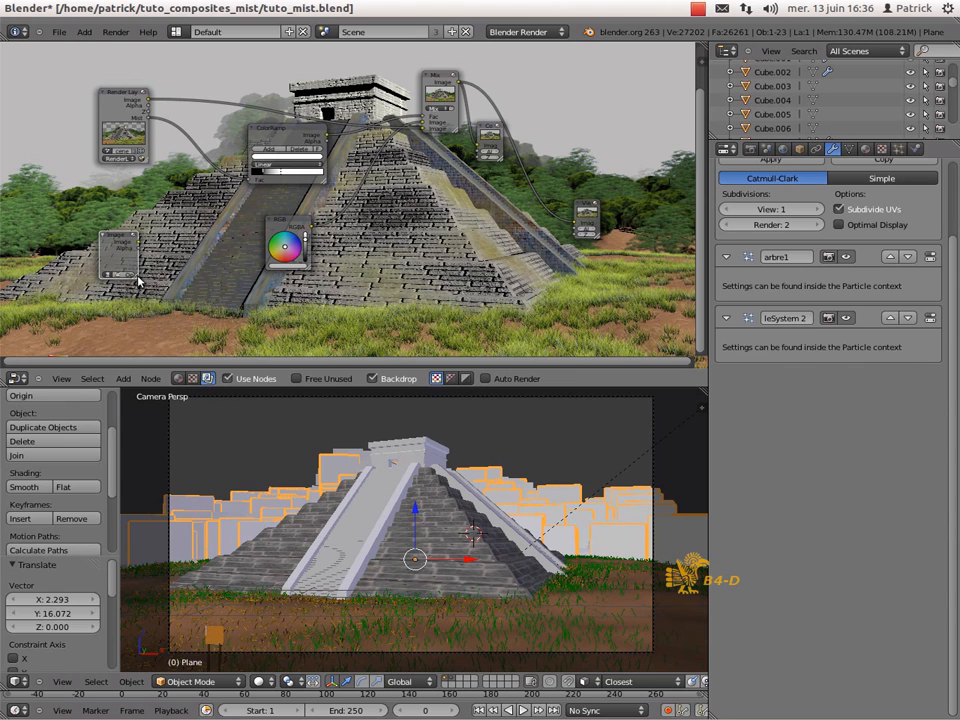
left_click_drag(138, 282, 184, 298)
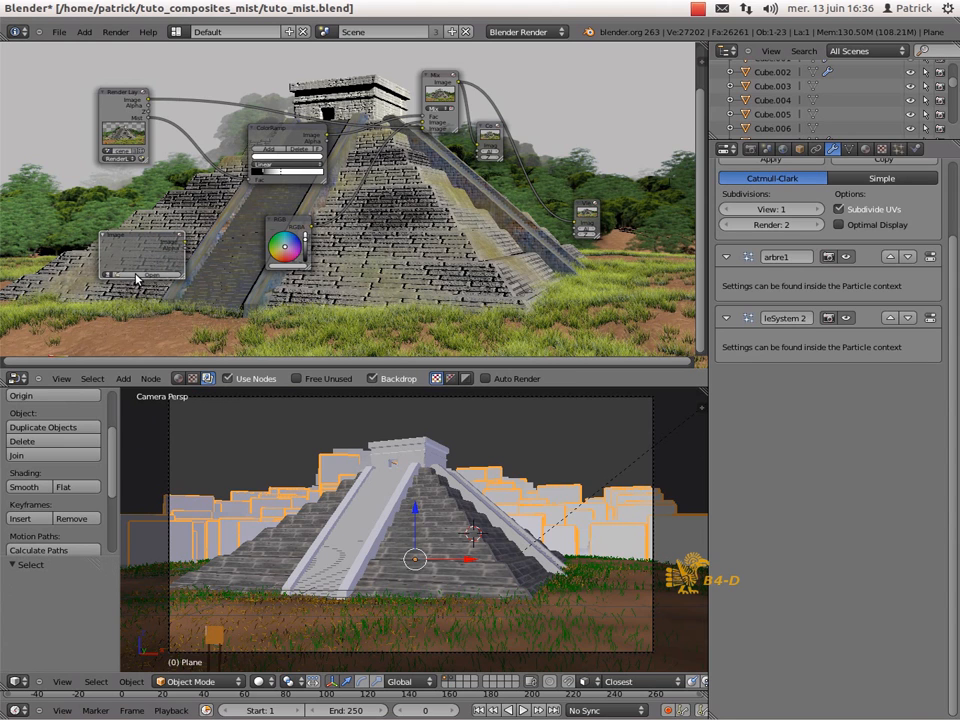
Load Skies0234_L.png from the pyramide_maya folder into the Image node
left_click(140, 275)
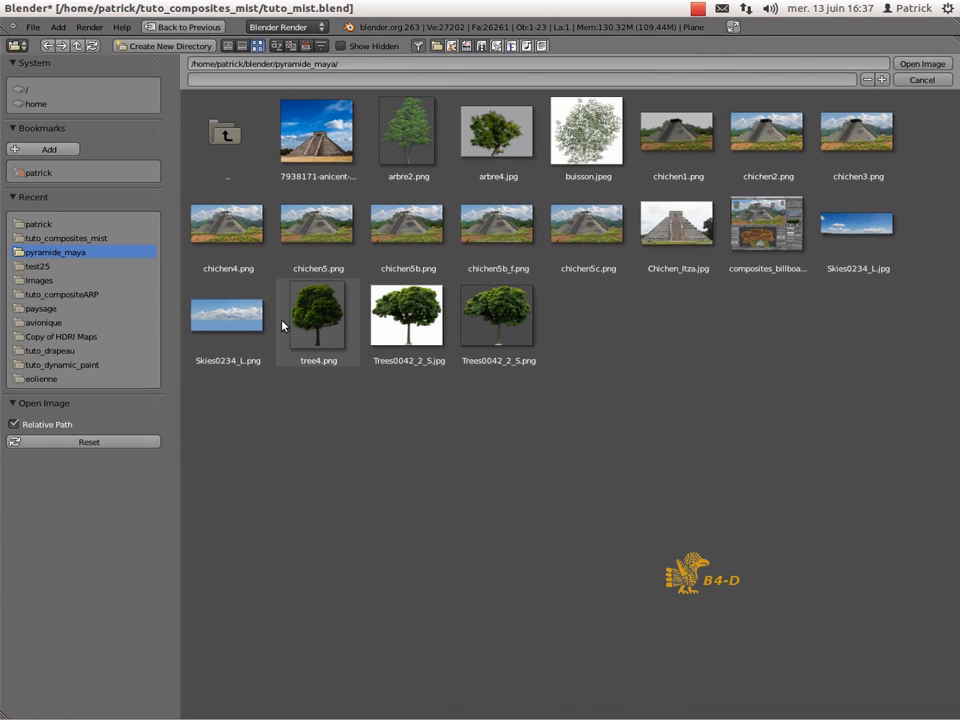
left_click(240, 321)
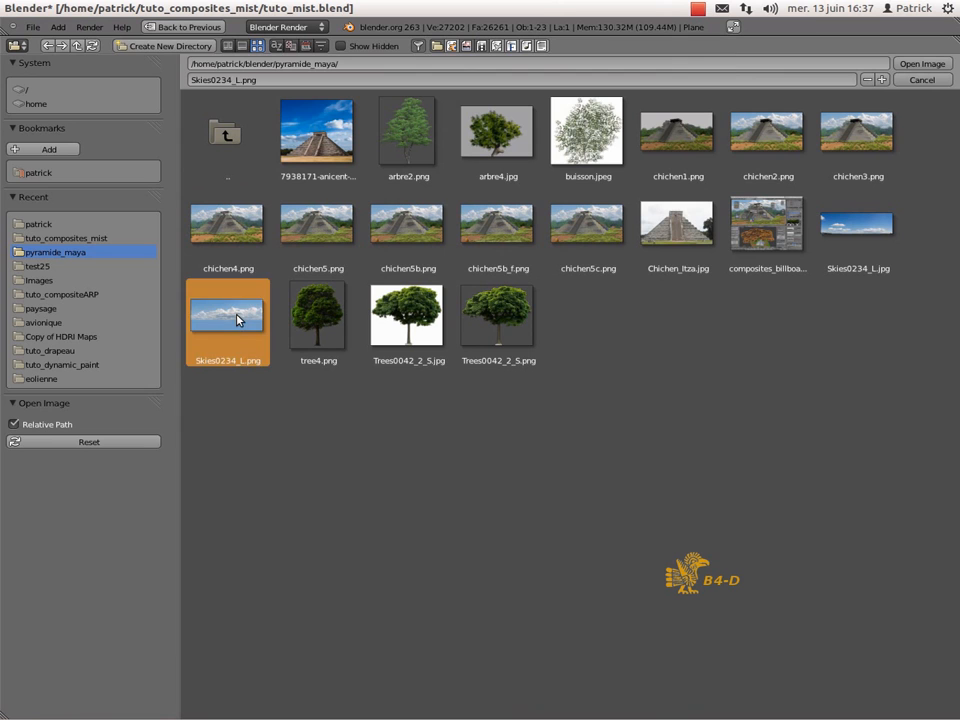
left_click(925, 64)
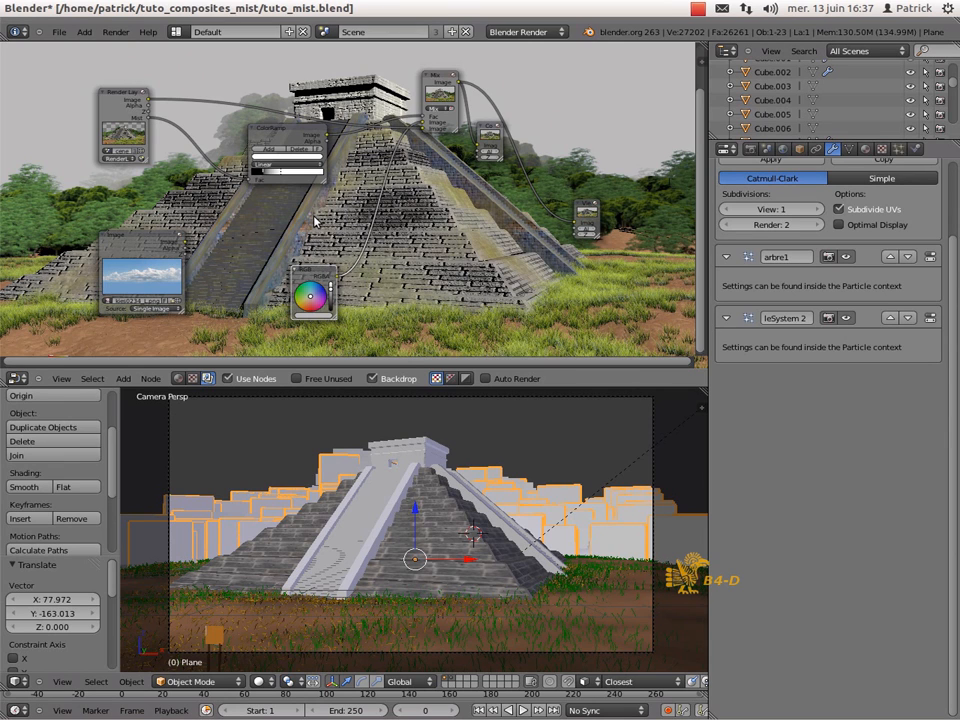
Insert a second Mix node on the link from the RGB node and connect the sky Image output to its first image input
key("shift+a")
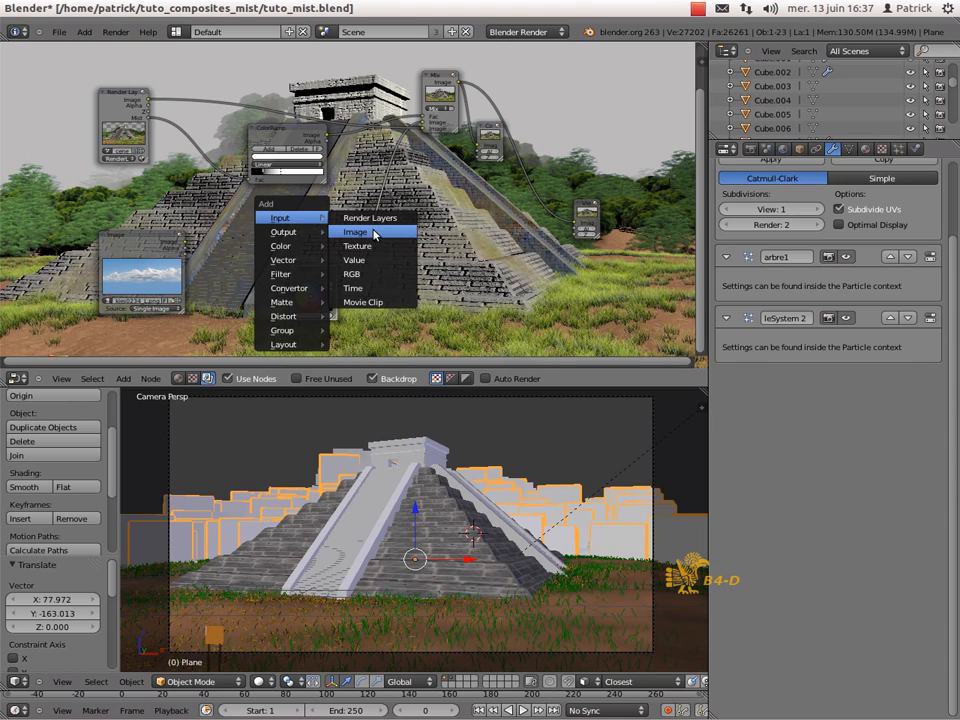
mouse_move(285, 246)
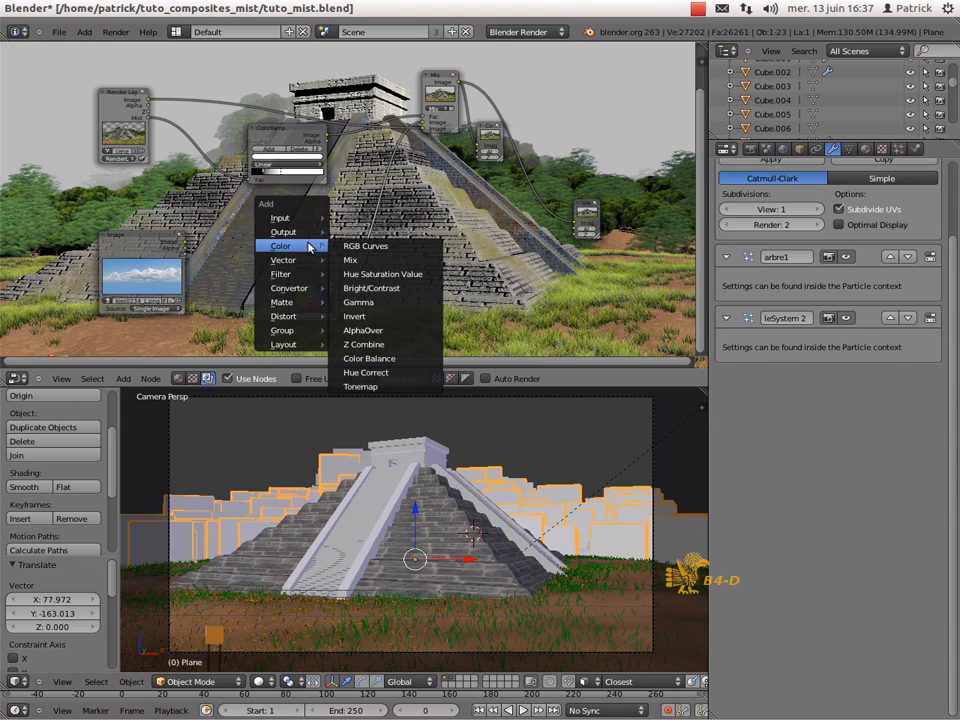
left_click(360, 260)
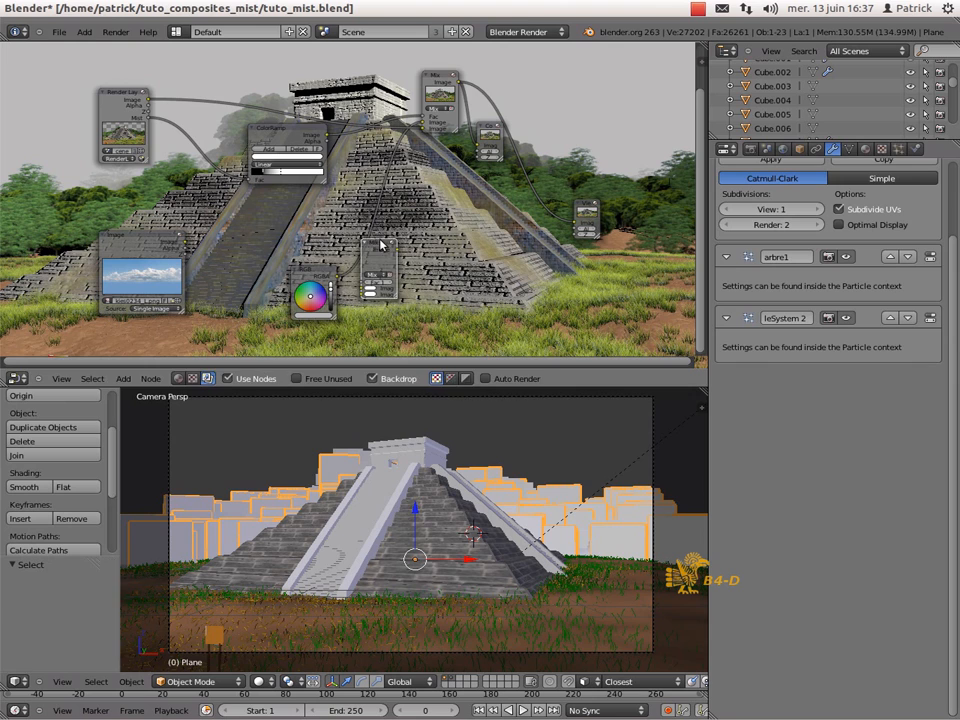
left_click(380, 242)
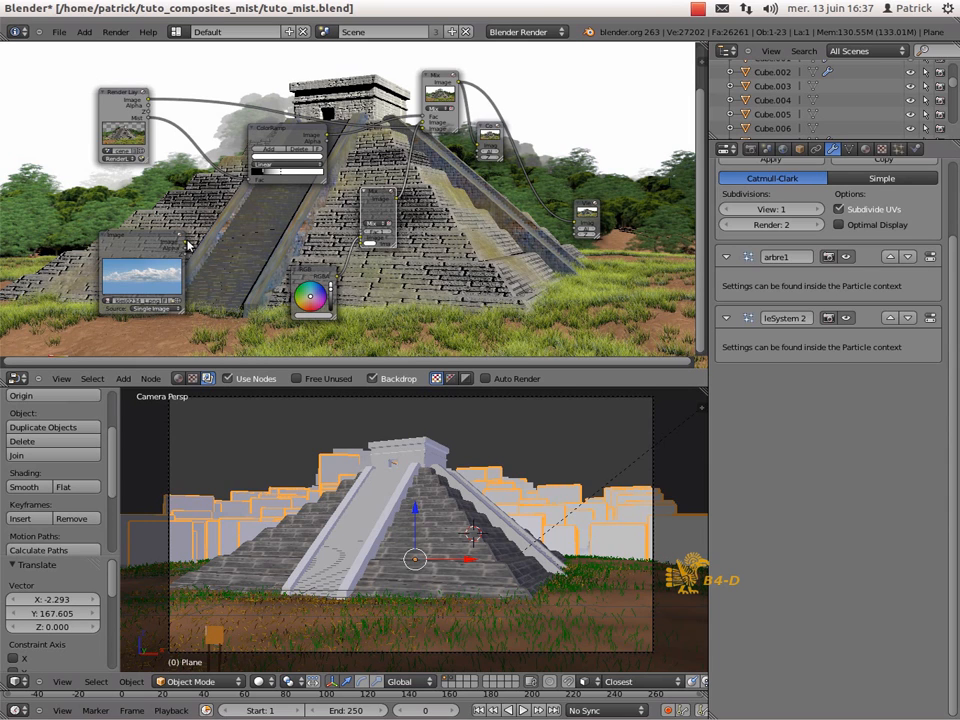
left_click_drag(184, 242, 364, 240)
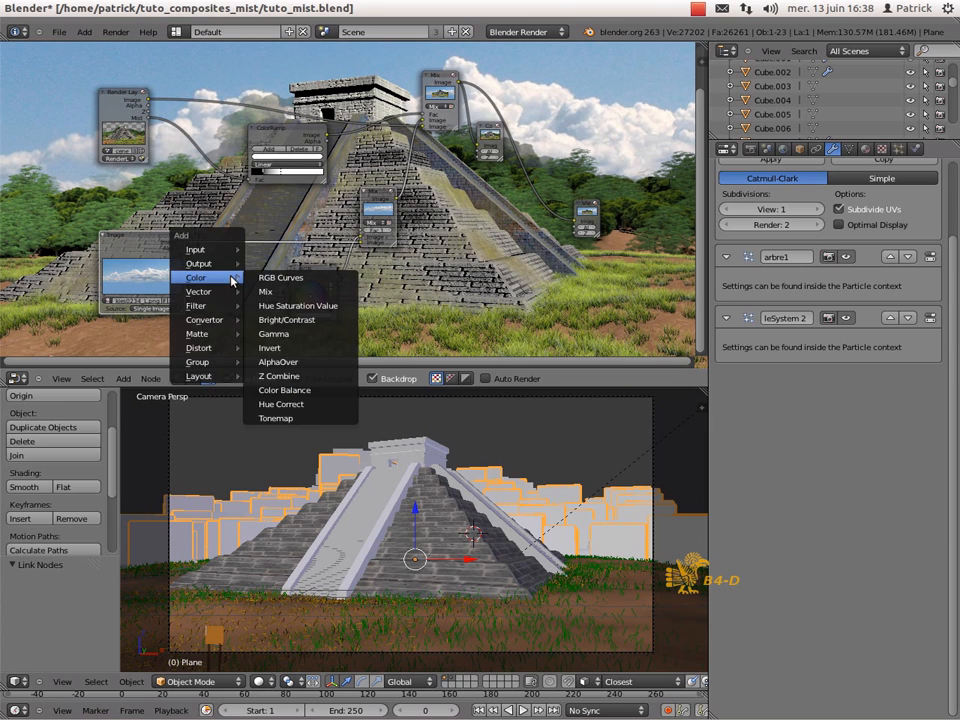
Insert a Scale node set to Render Size between the sky Image node and the second Mix node, leaving space between the nodes
mouse_move(227, 318)
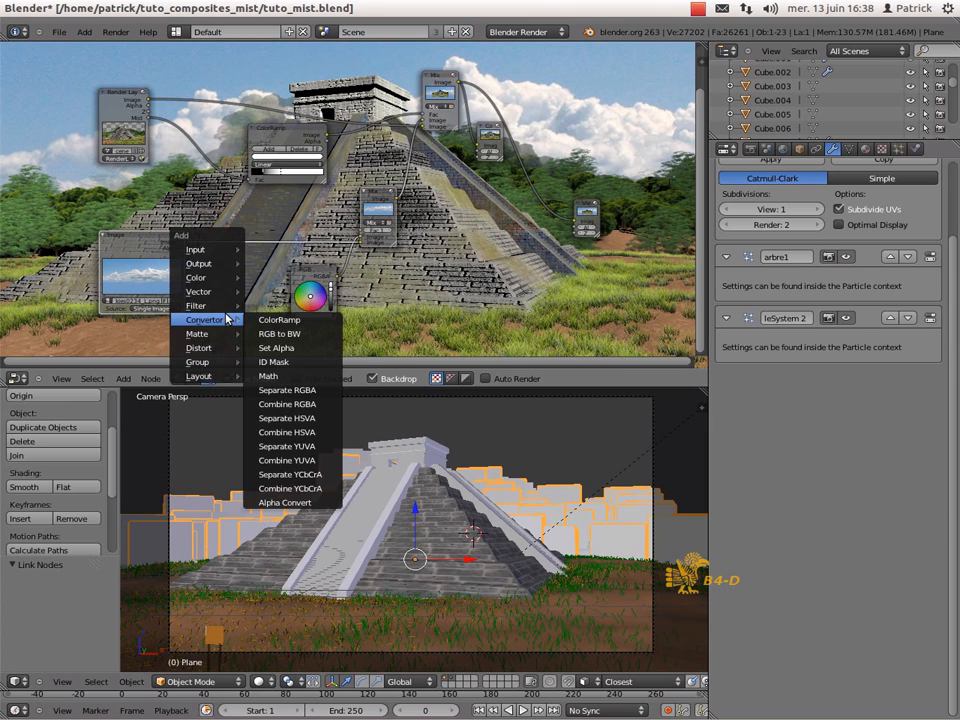
mouse_move(216, 345)
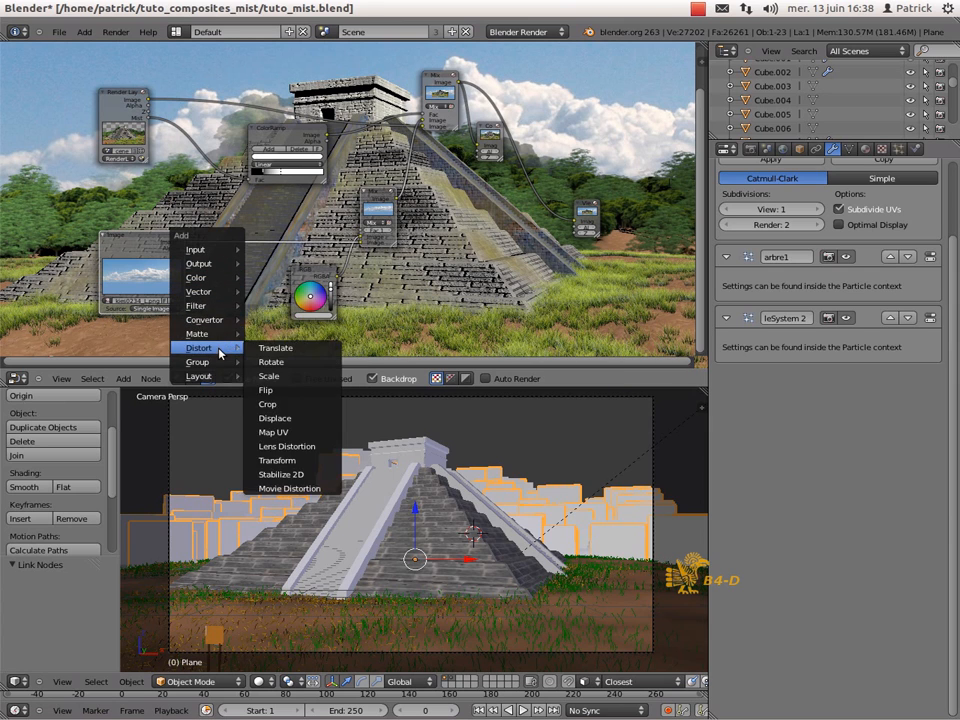
left_click(276, 377)
left_click_drag(288, 321, 215, 232)
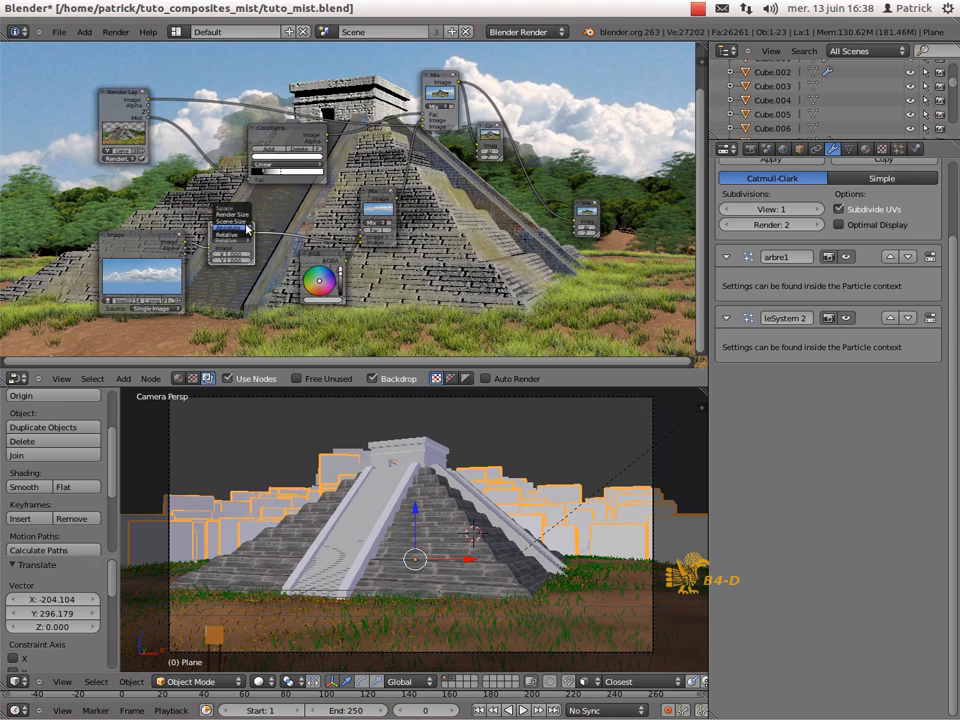
left_click(247, 242)
left_click(236, 214)
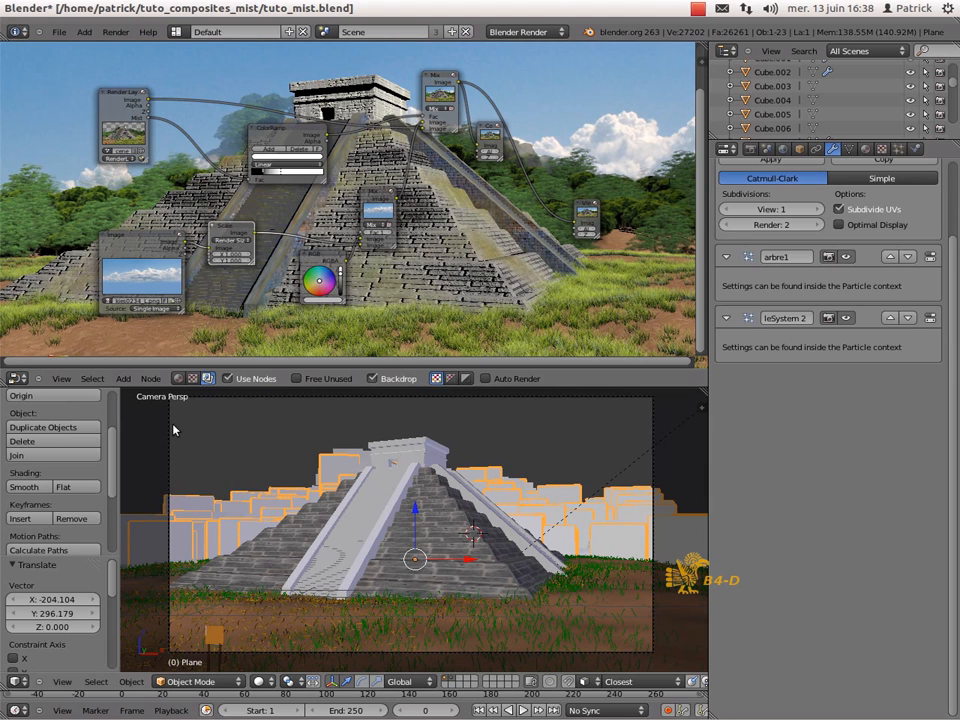
left_click_drag(144, 242, 92, 243)
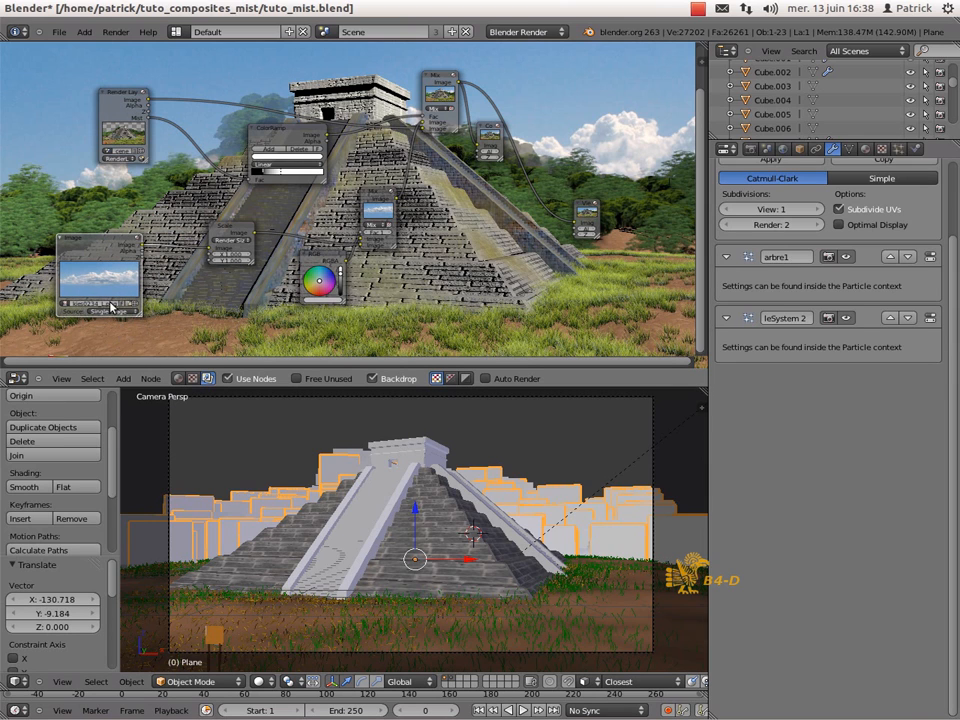
Replace the sky image with nuages1.jpg from the tuto_composites_mist folder
left_click(130, 307)
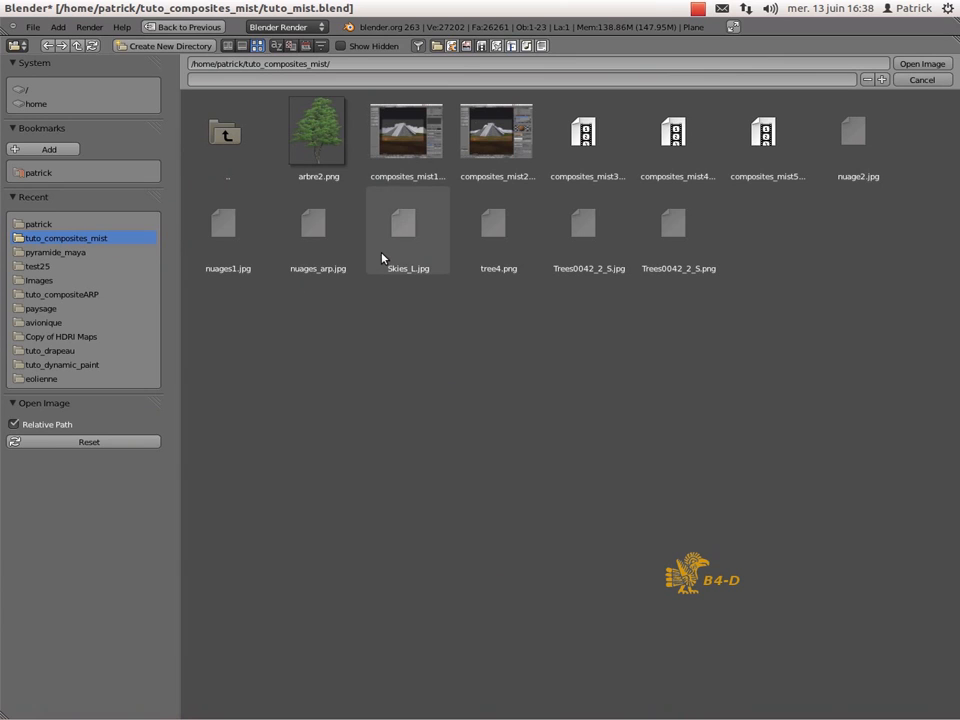
left_click(855, 141)
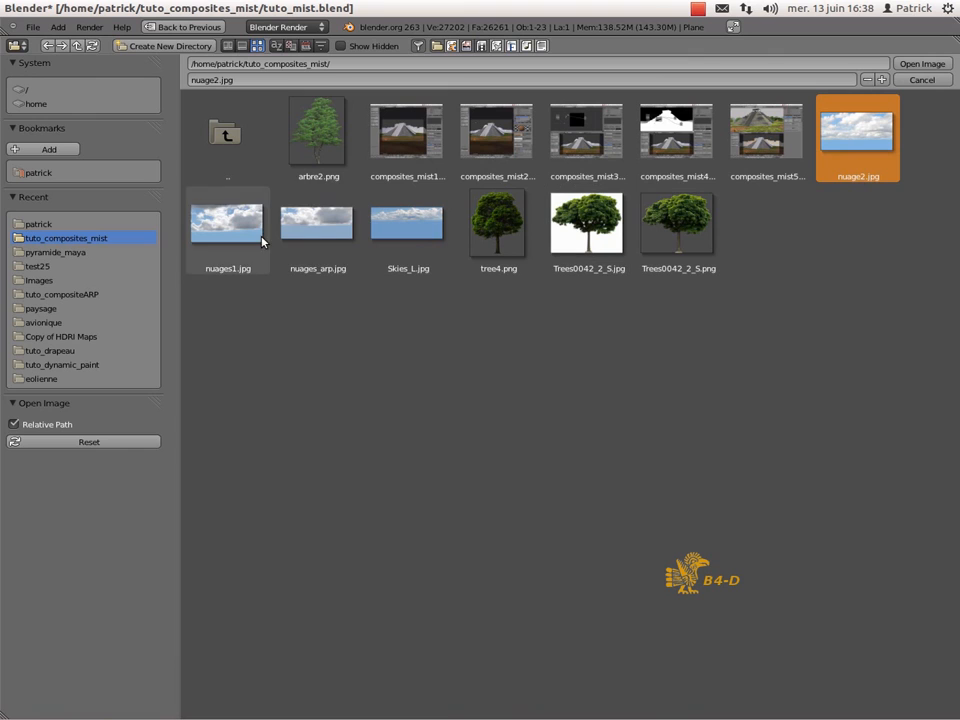
left_click(331, 222)
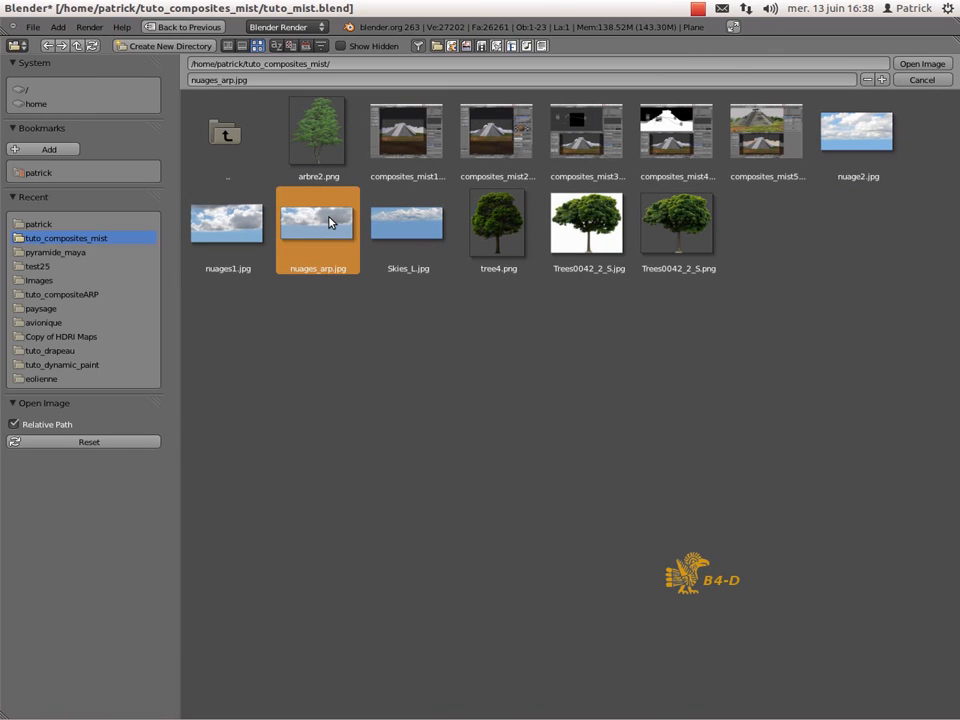
left_click(251, 231)
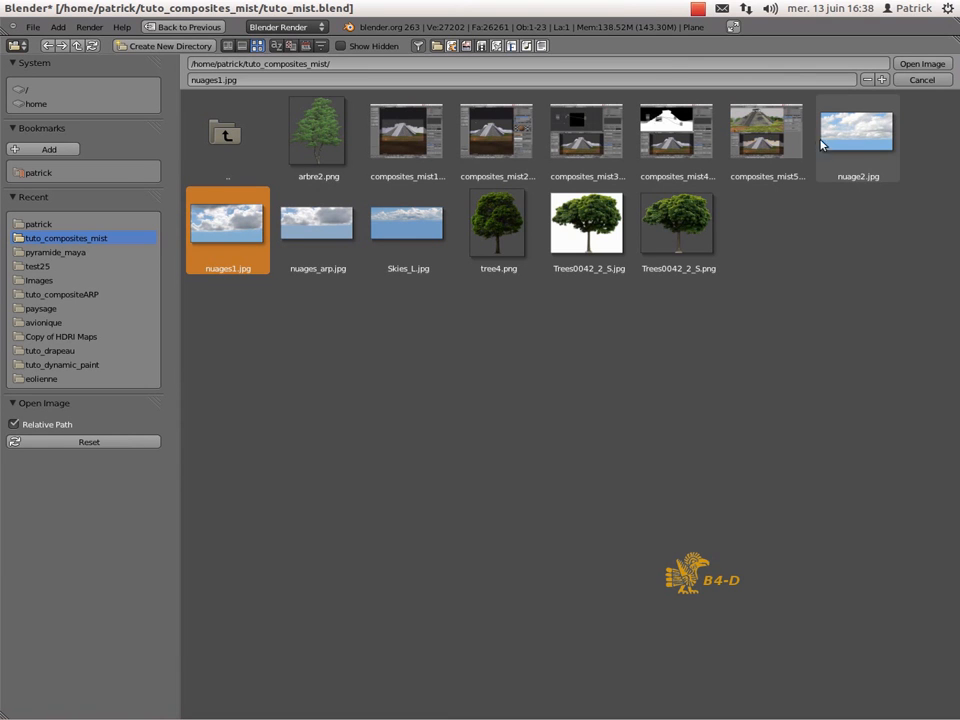
left_click(922, 64)
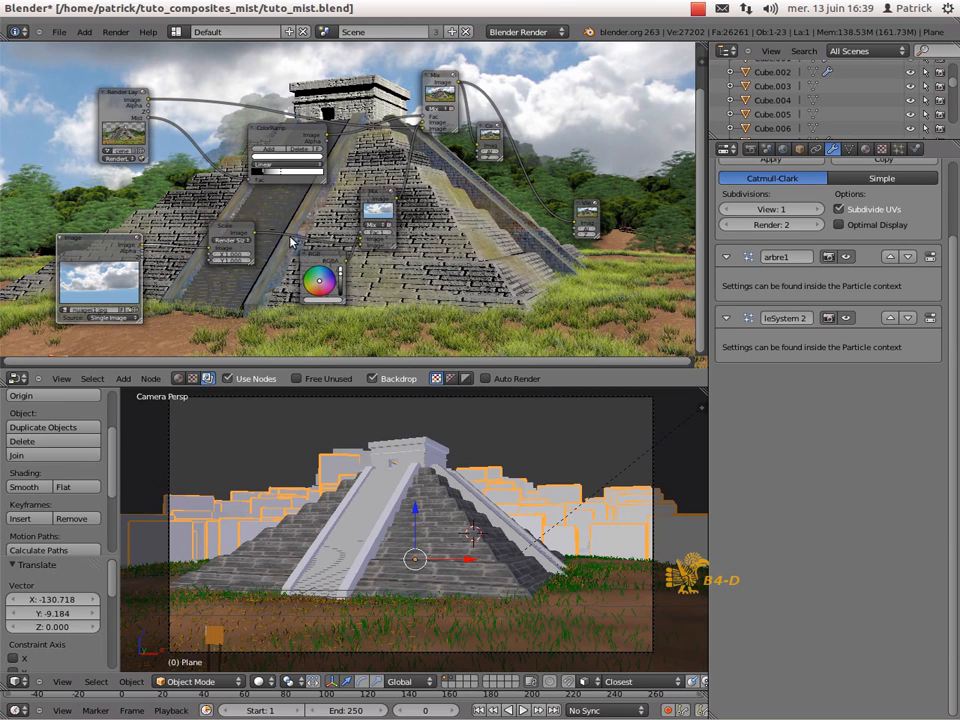
Shift the ColorRamp's white stop to about 0.45 and its black stop to about 0.15
mouse_move(275, 173)
left_mouse_down()
mouse_move(264, 173)
mouse_move(289, 173)
left_mouse_up()
left_click(275, 171)
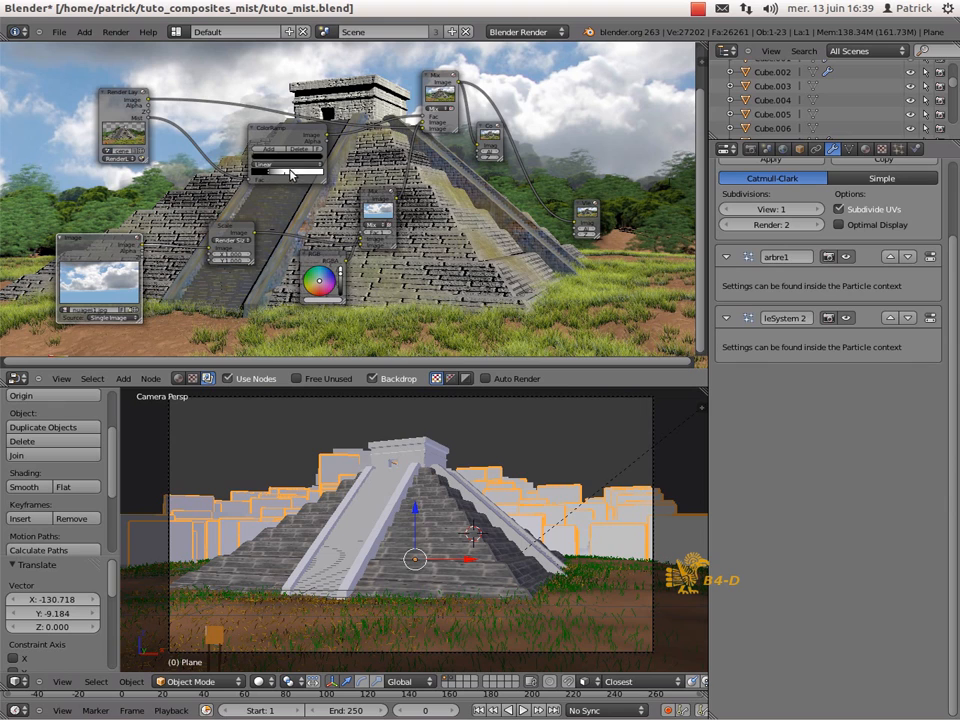
left_click(286, 178)
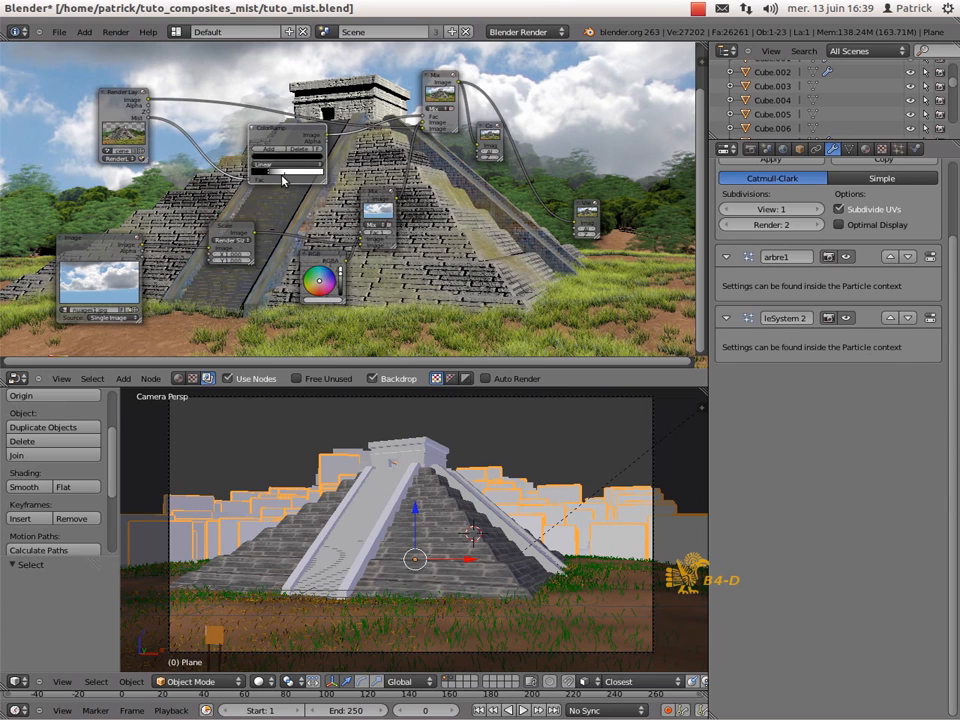
left_click_drag(284, 178, 276, 172)
left_click(268, 173)
left_click_drag(270, 171, 259, 176)
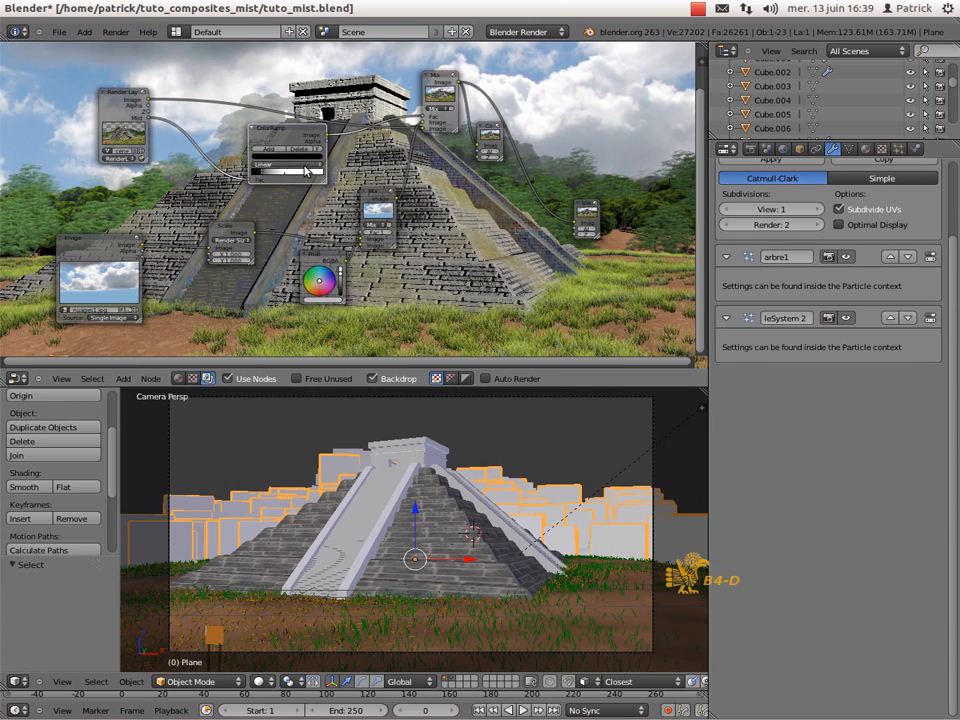
Replace the sky image with nuage2.jpg and readjust the ColorRamp's black stop to about 0.2 and white stop to about 0.5
left_click(128, 314)
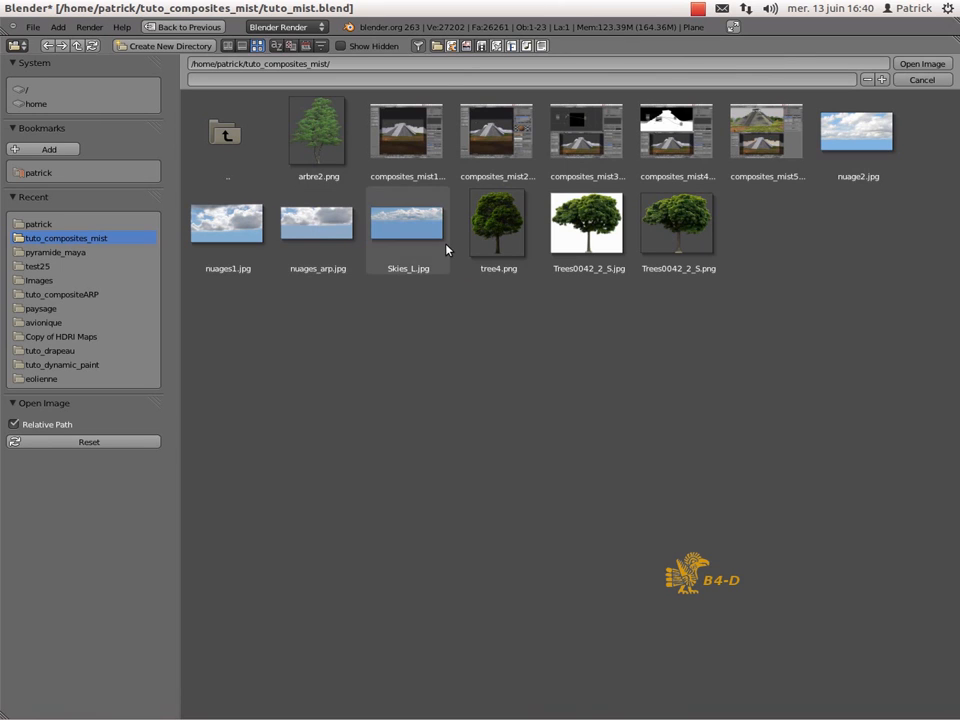
left_click(880, 128)
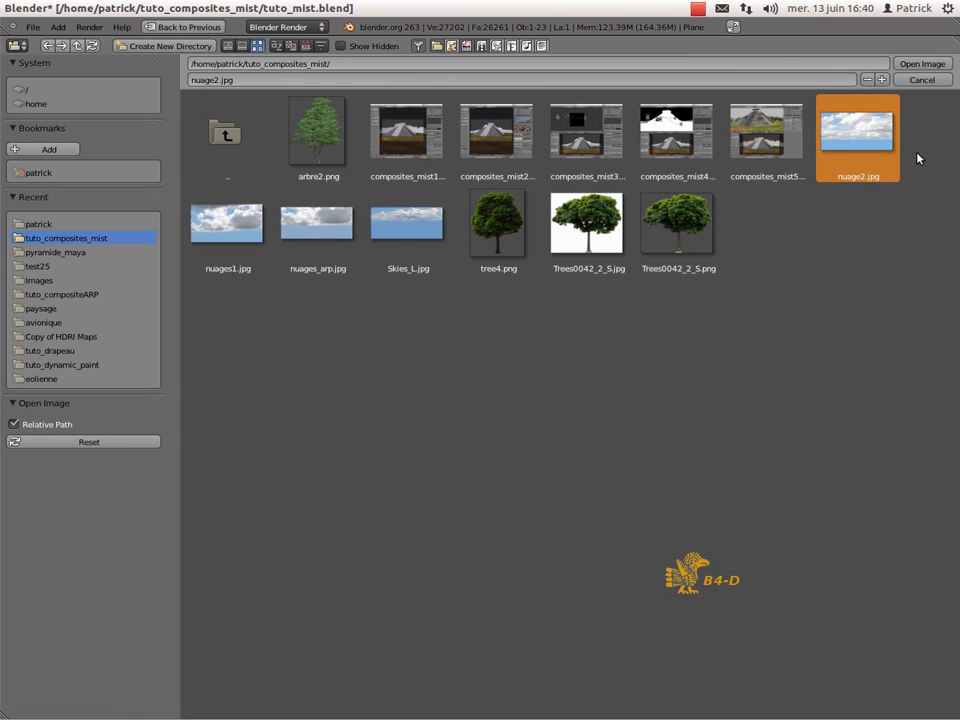
left_click(918, 65)
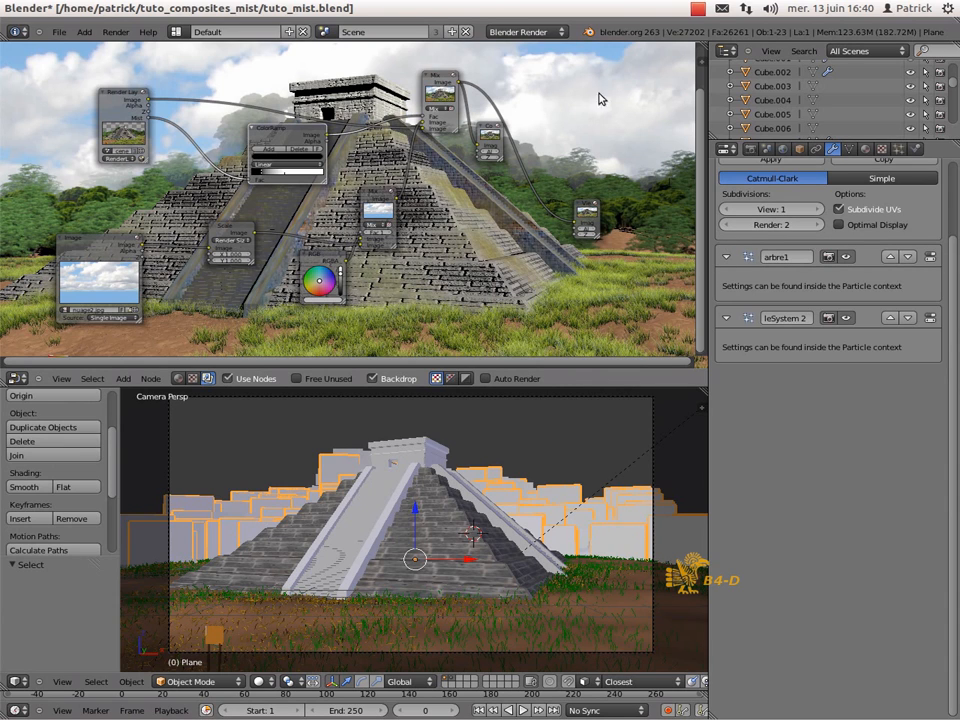
left_click(286, 177)
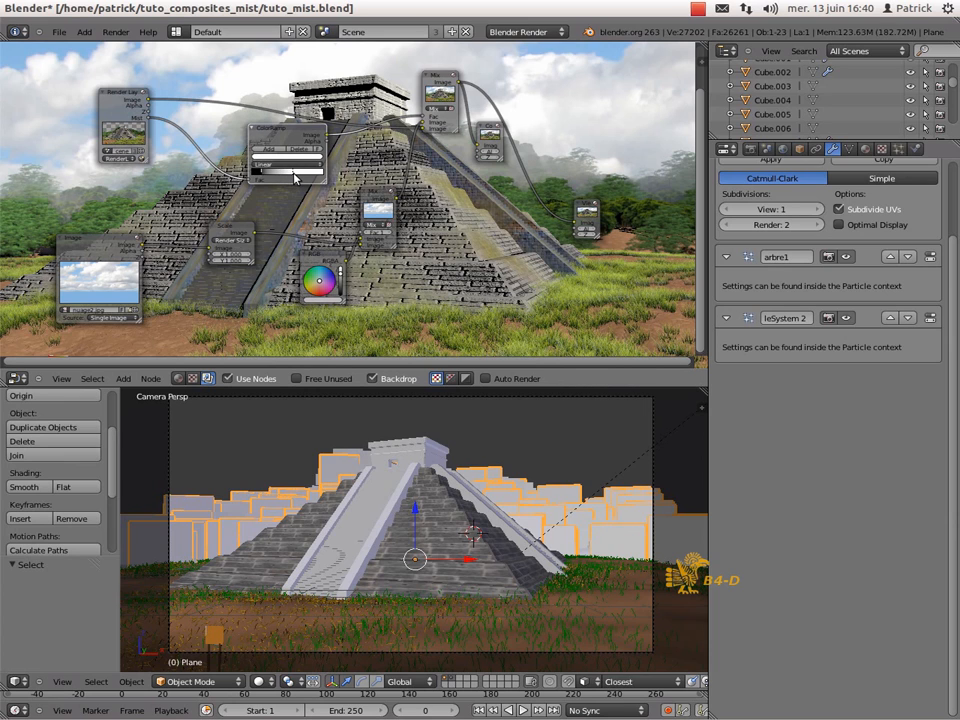
left_click_drag(295, 180, 263, 178)
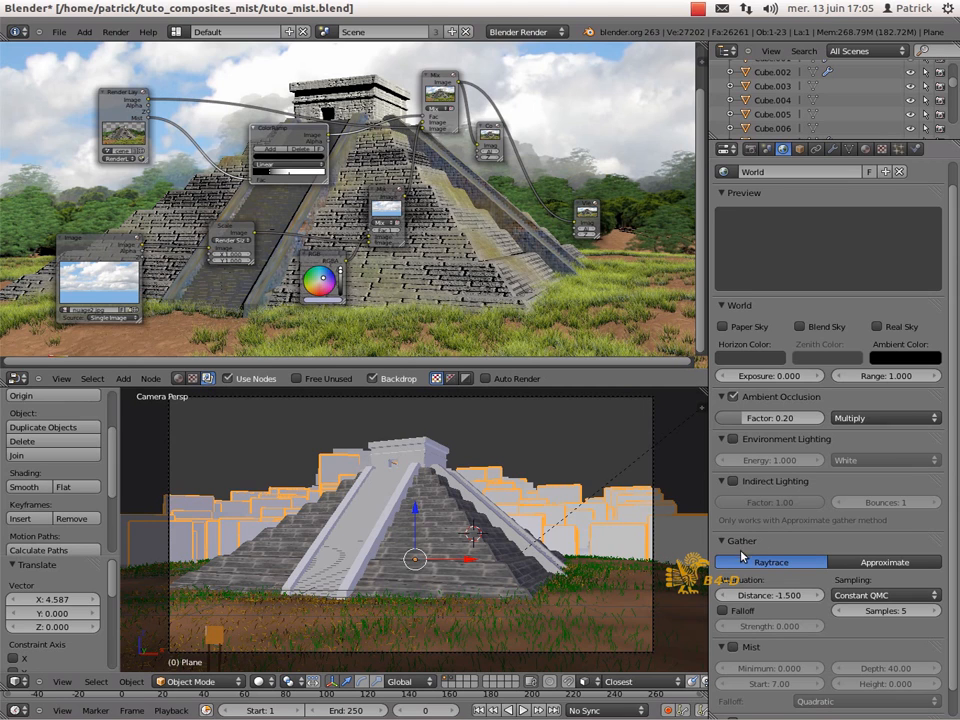
Set the world mist's start to 5 and depth to 60, leave Mist turned off, and render the camera view
left_click(733, 648)
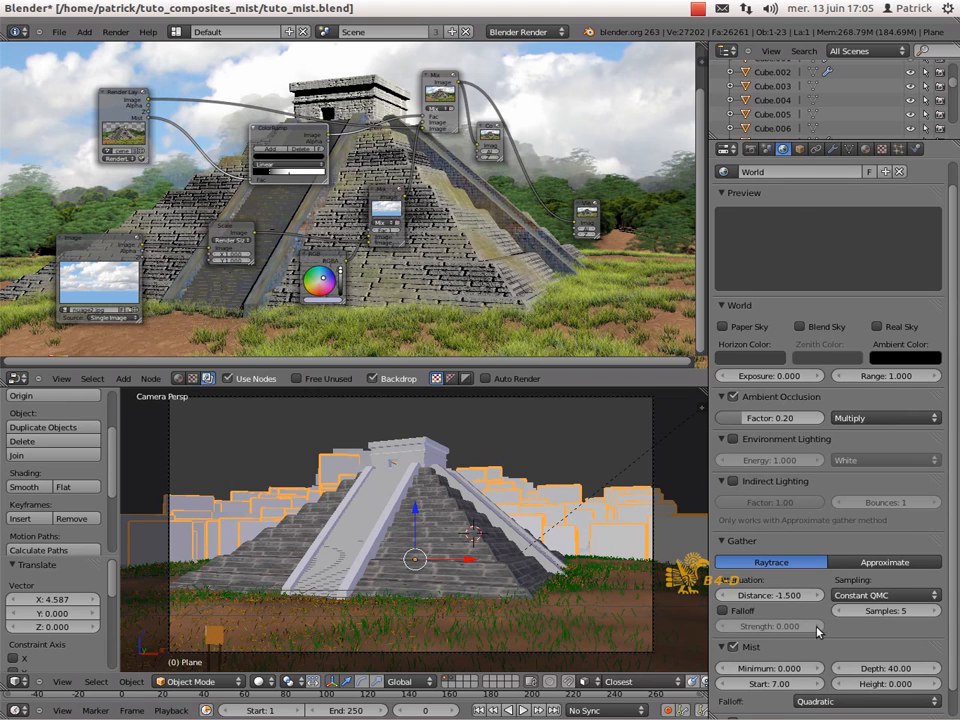
left_click(775, 687)
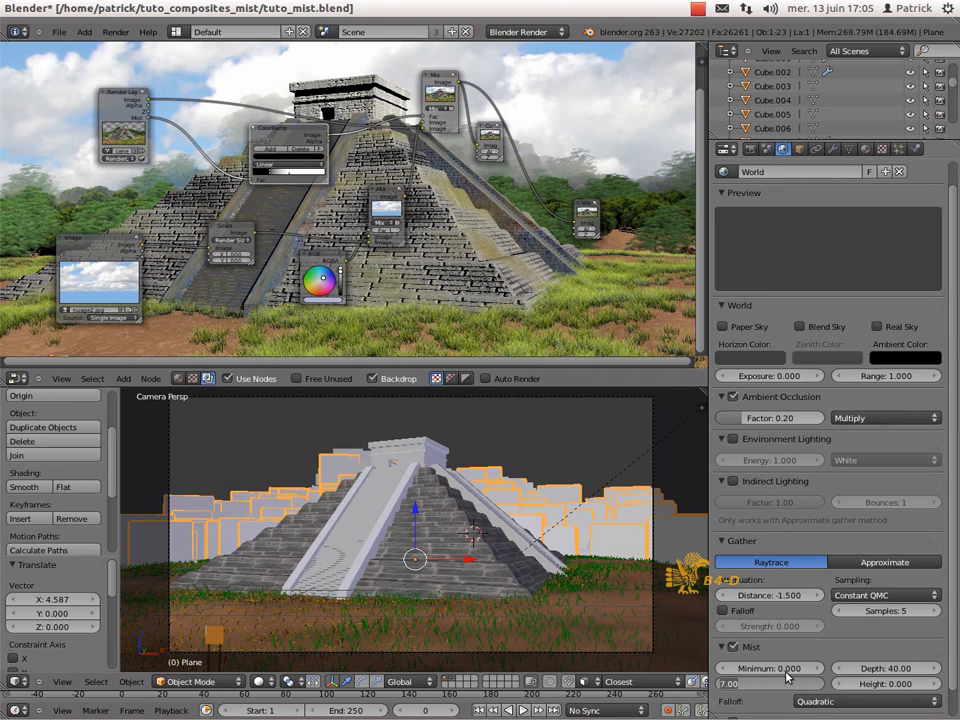
type("5")
key("Return")
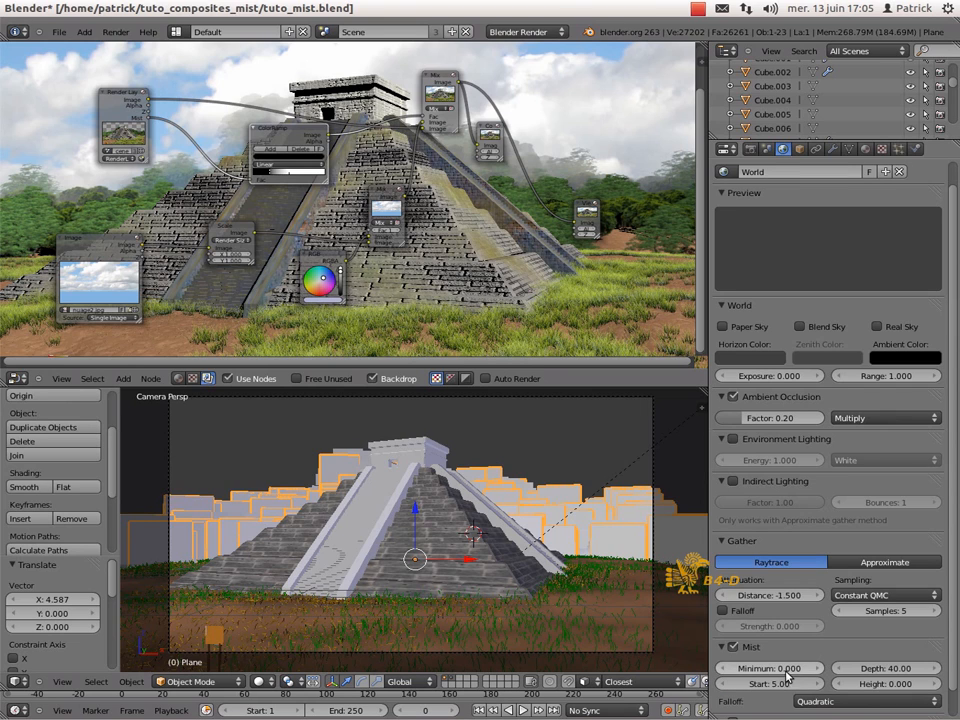
left_click(891, 670)
type("50")
key("Return")
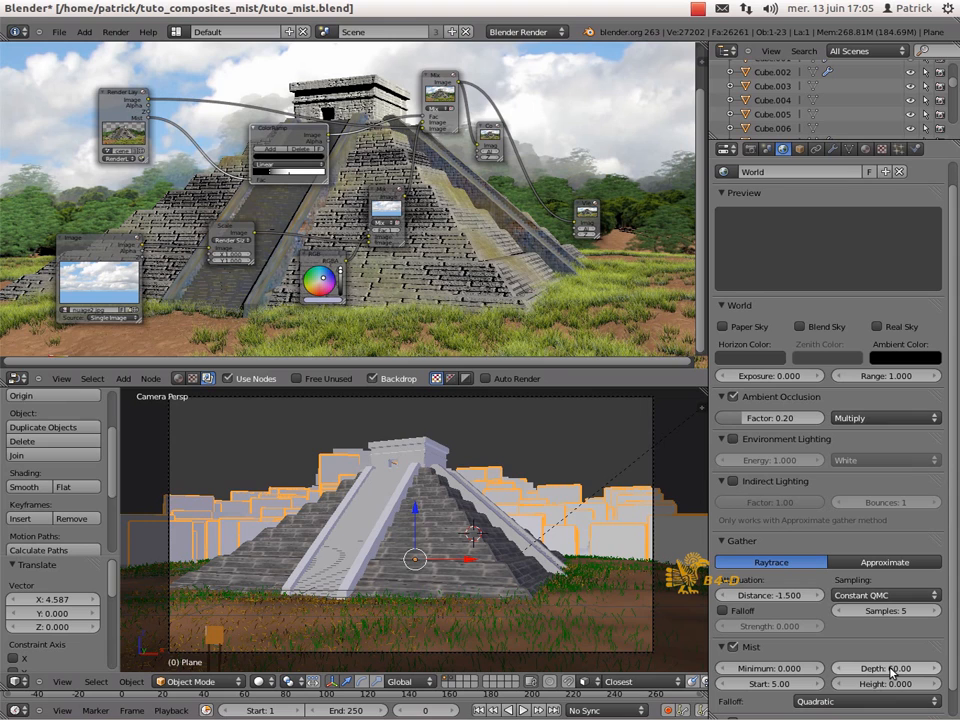
left_click(745, 647)
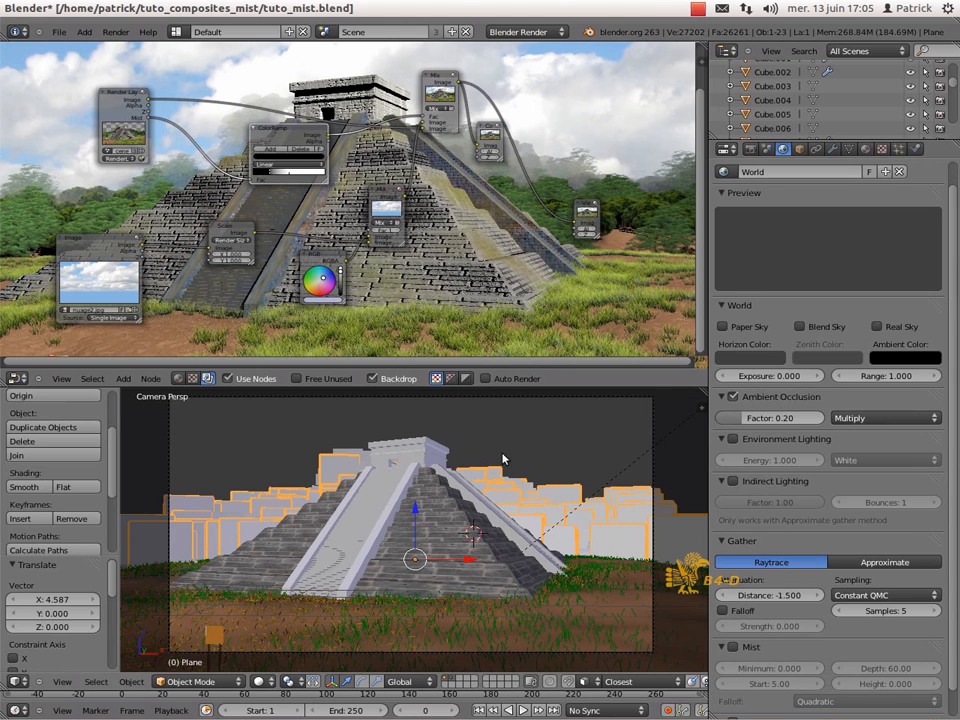
key("F12")
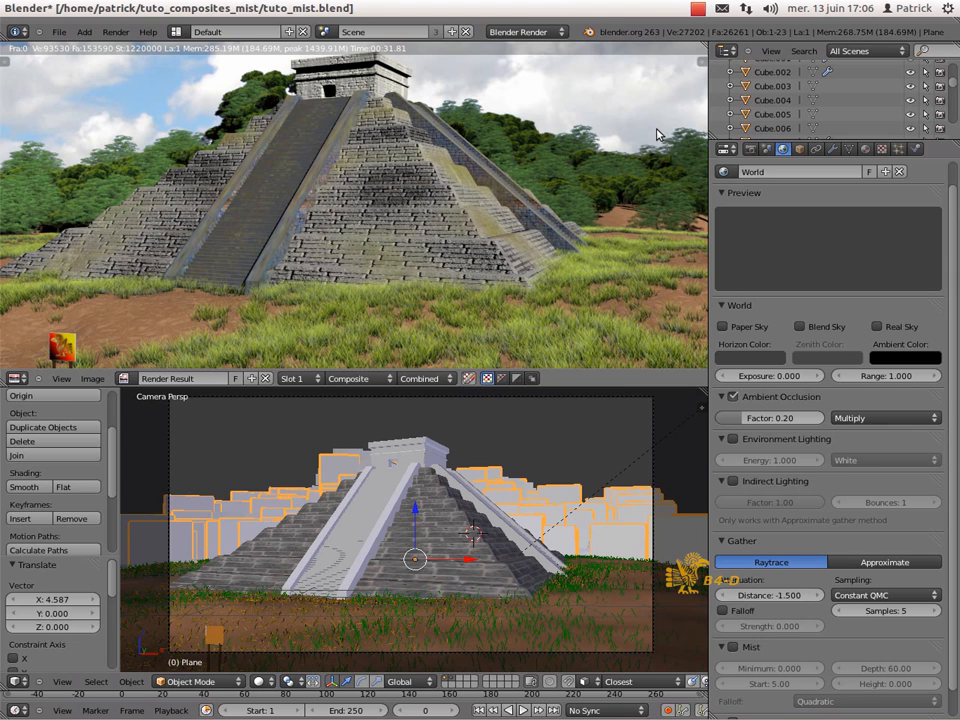
Back in the Node Editor, move the ColorRamp's black stop to about 0.15 and white stop to about 0.8, and render again
key("shift+F3")
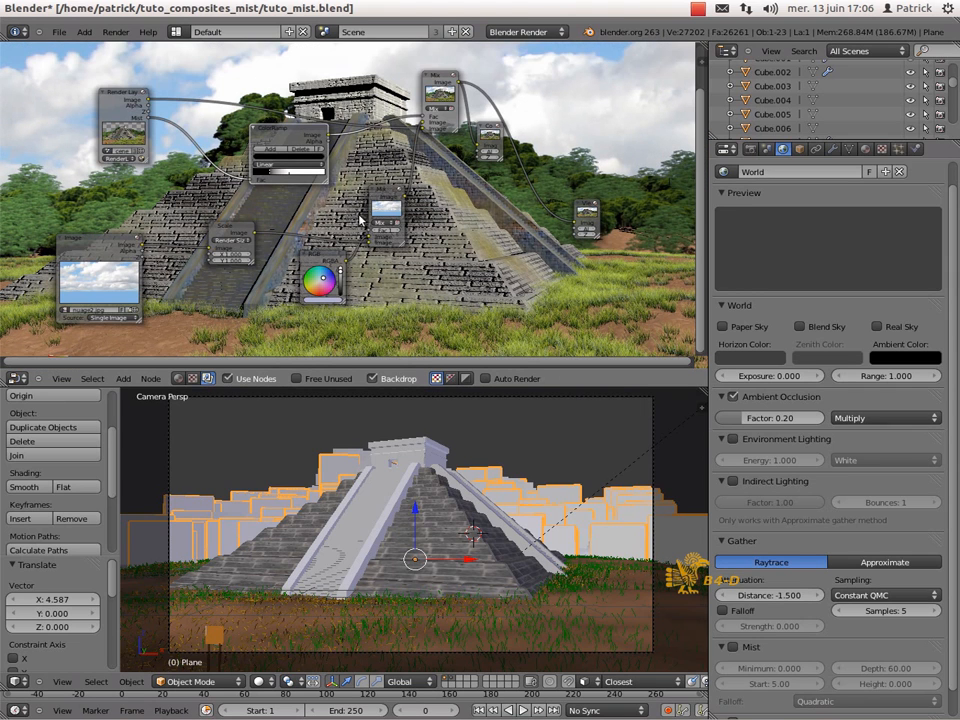
left_click_drag(271, 173, 319, 180)
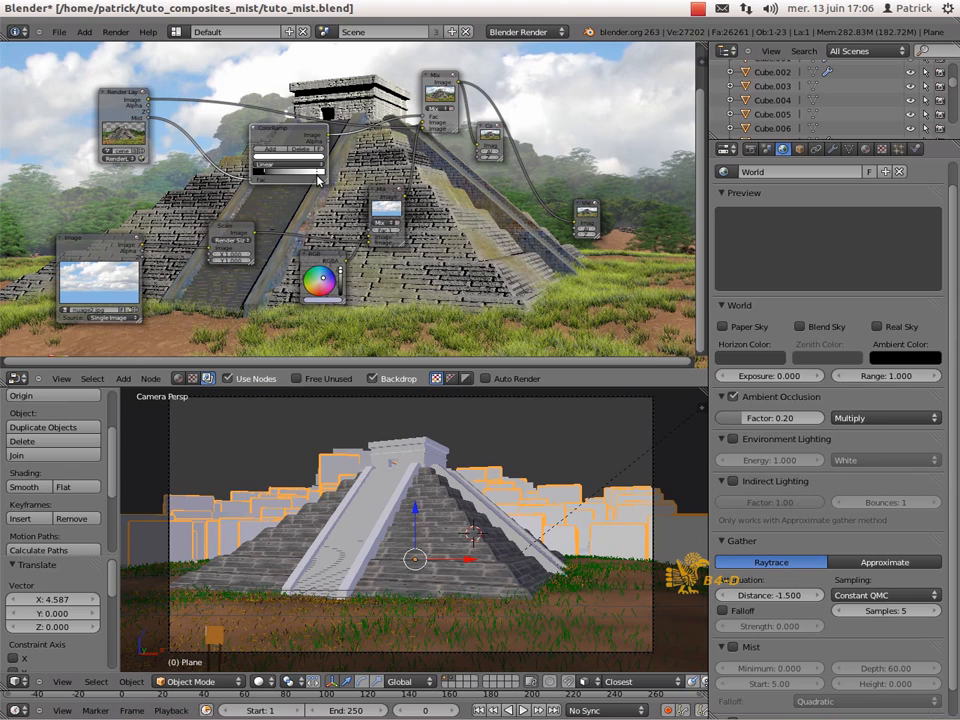
left_click_drag(315, 178, 312, 179)
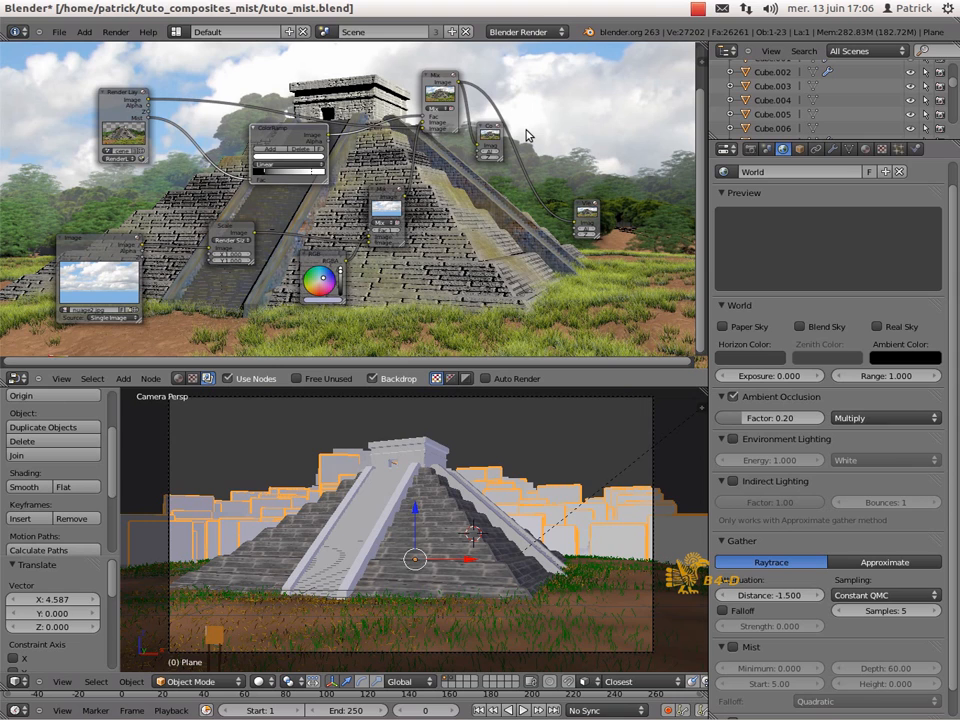
key("F12")
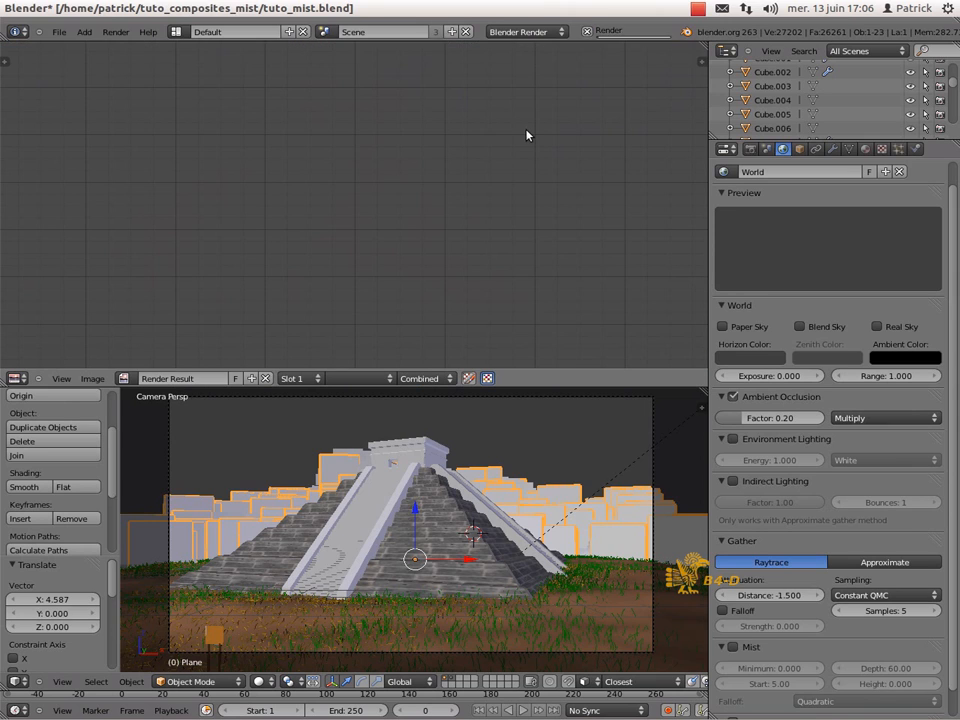